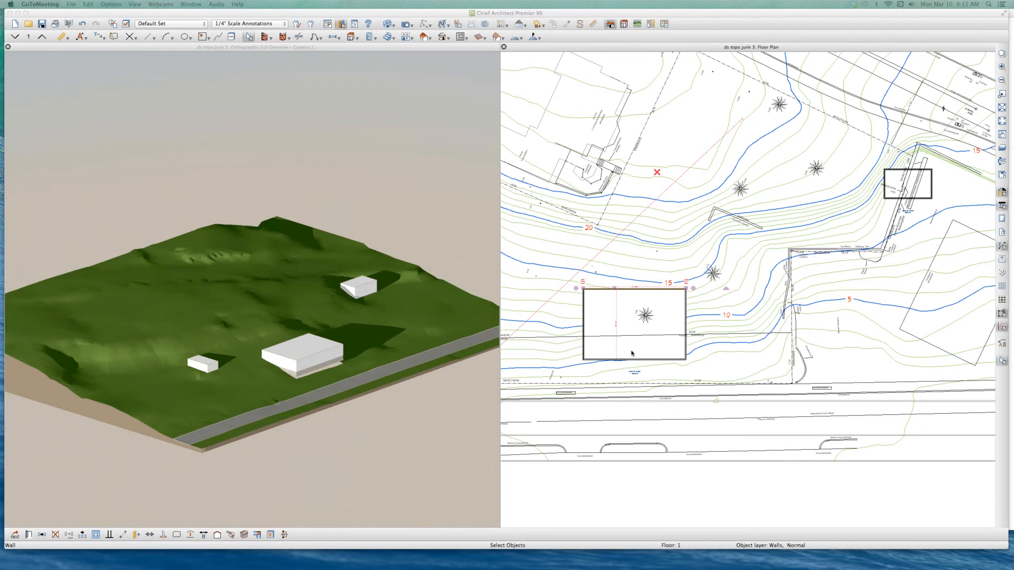
Step: Review the automatic building pad elevation in the terrain perimeter's specification
{"action": "left_click", "coordinate": [677, 312]}
{"action": "scroll", "coordinate": [677, 311], "scroll_direction": "down", "scroll_amount": 3}
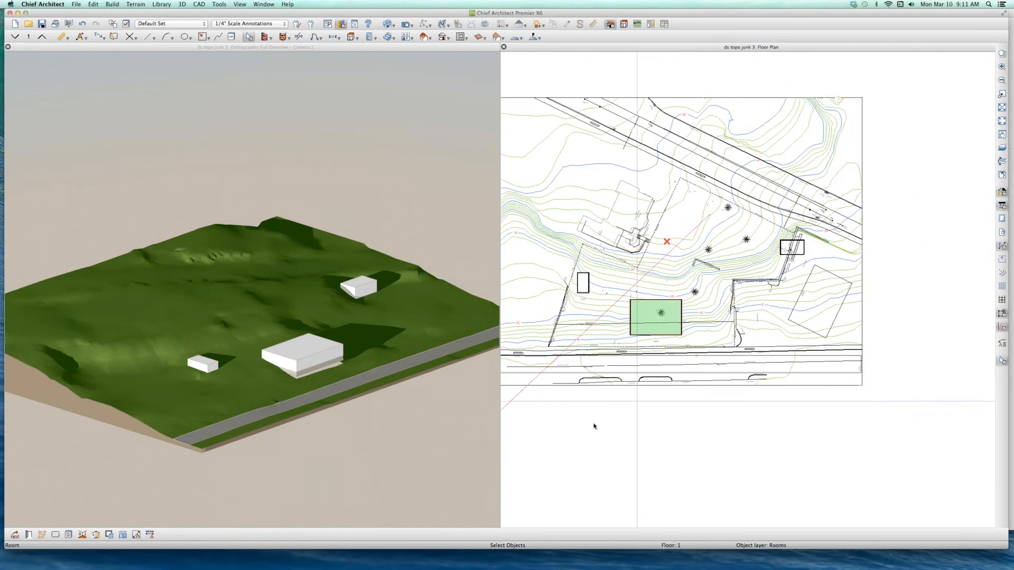
{"action": "scroll", "coordinate": [594, 426], "scroll_direction": "up", "scroll_amount": 2}
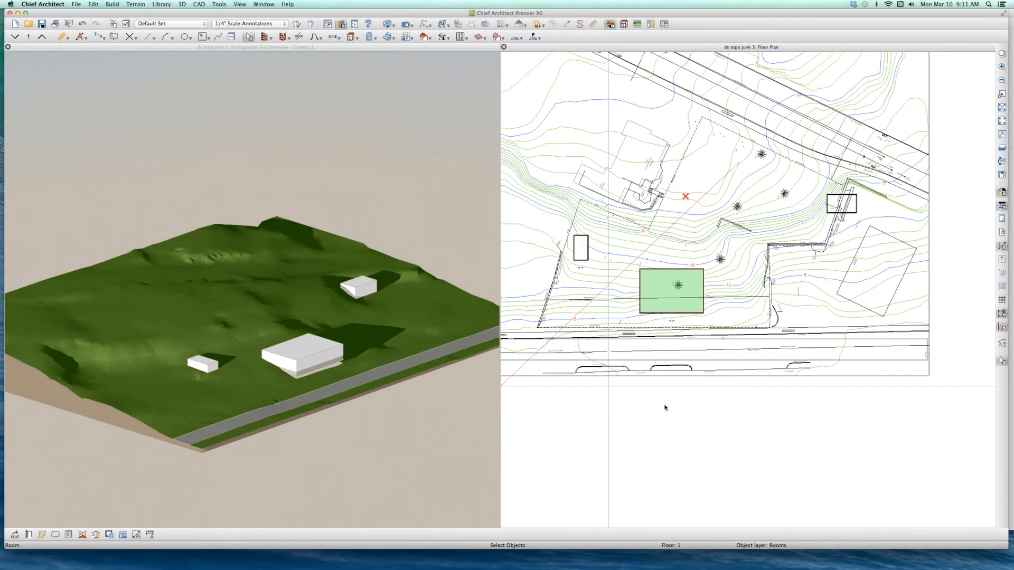
{"action": "left_click", "coordinate": [745, 396]}
{"action": "left_click", "coordinate": [746, 414]}
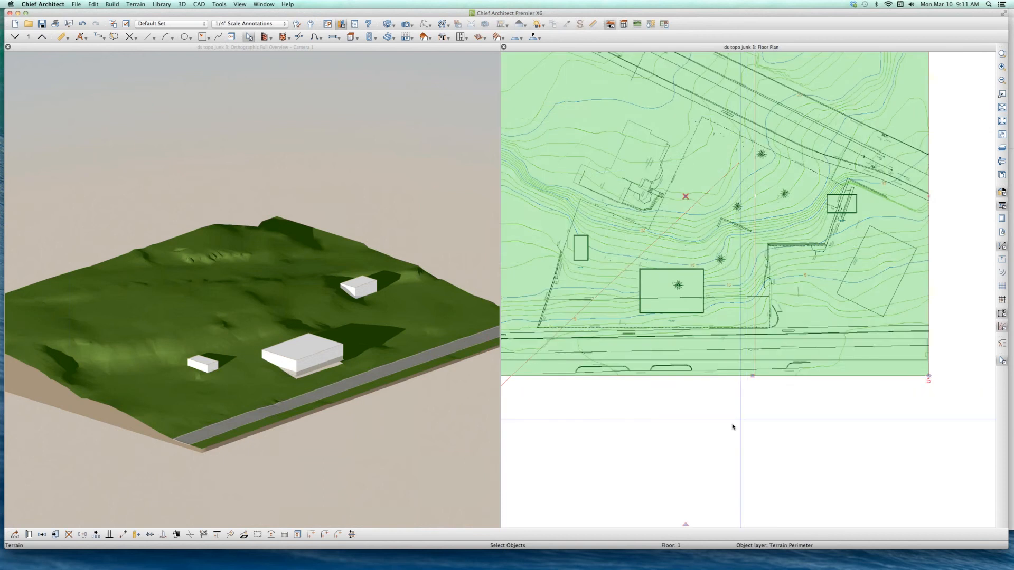
{"action": "scroll", "coordinate": [733, 426], "scroll_direction": "down", "scroll_amount": 2}
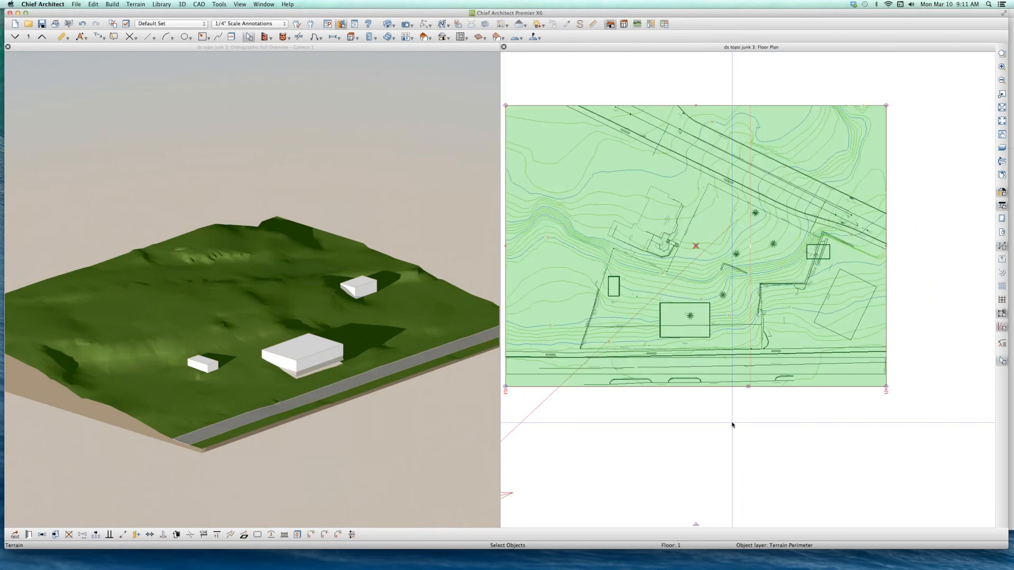
{"action": "double_click", "coordinate": [618, 329]}
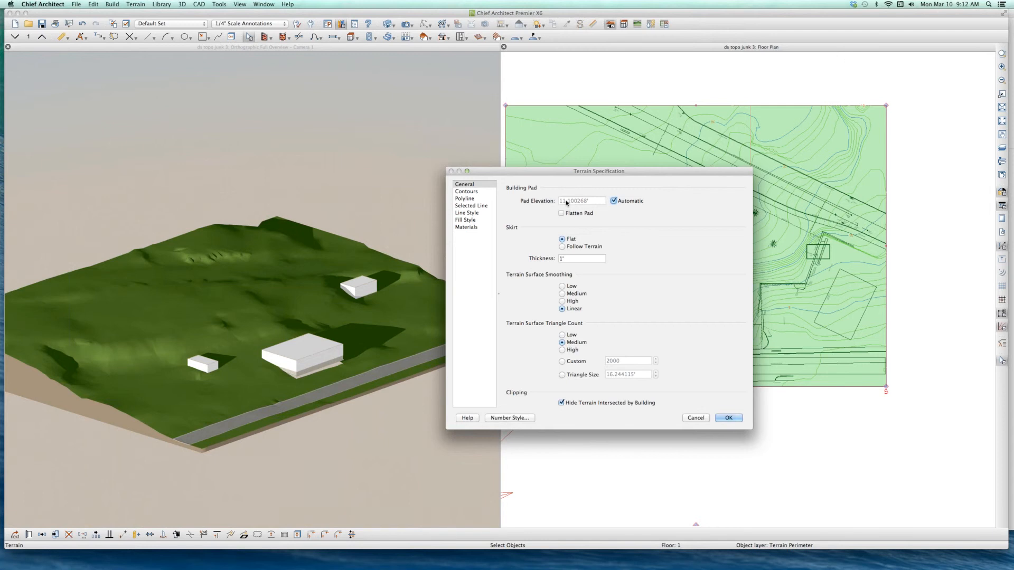
{"action": "left_click", "coordinate": [726, 419]}
Step: Check the floor elevation in the large building's room structure settings
{"action": "scroll", "coordinate": [660, 316], "scroll_direction": "up", "scroll_amount": 5}
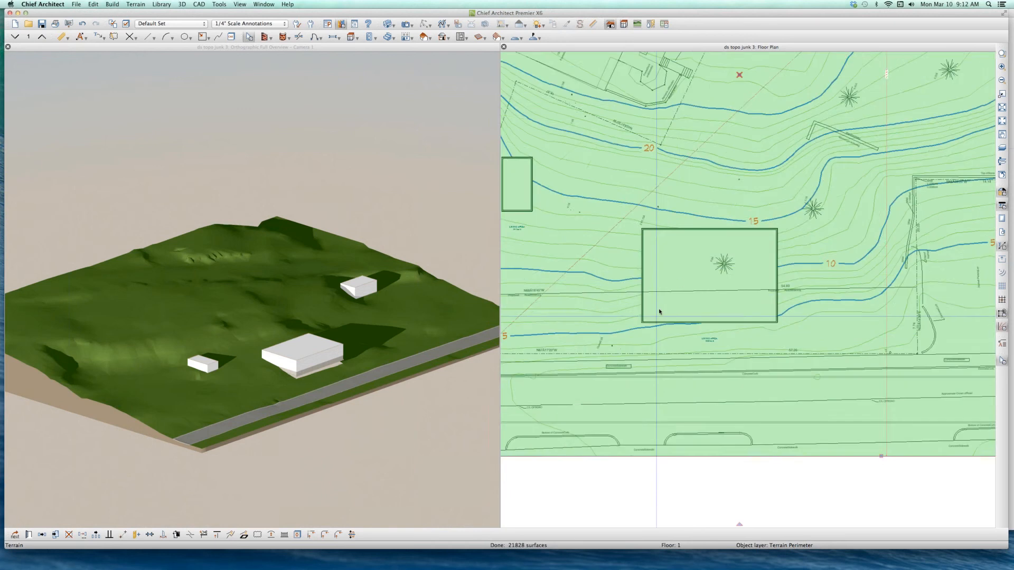
{"action": "scroll", "coordinate": [679, 272], "scroll_direction": "up", "scroll_amount": 2}
{"action": "left_click", "coordinate": [680, 272]}
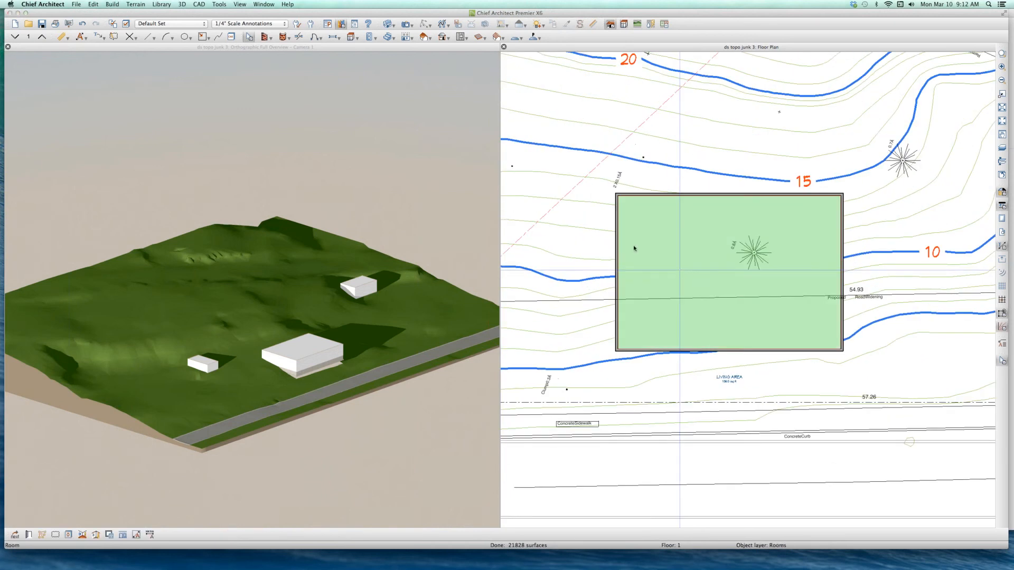
{"action": "double_click", "coordinate": [633, 248]}
{"action": "left_click", "coordinate": [105, 159]}
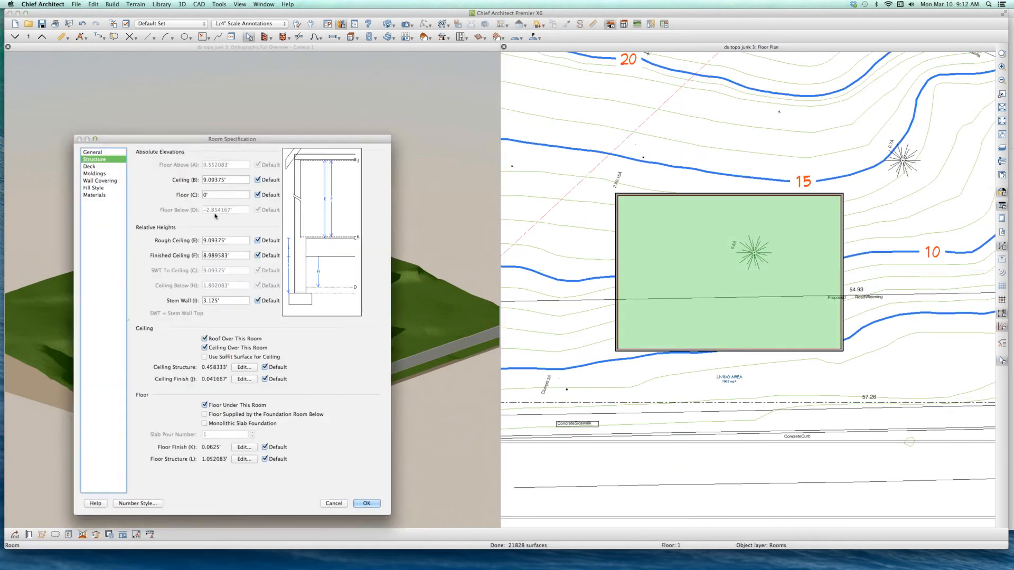
{"action": "left_click", "coordinate": [226, 195]}
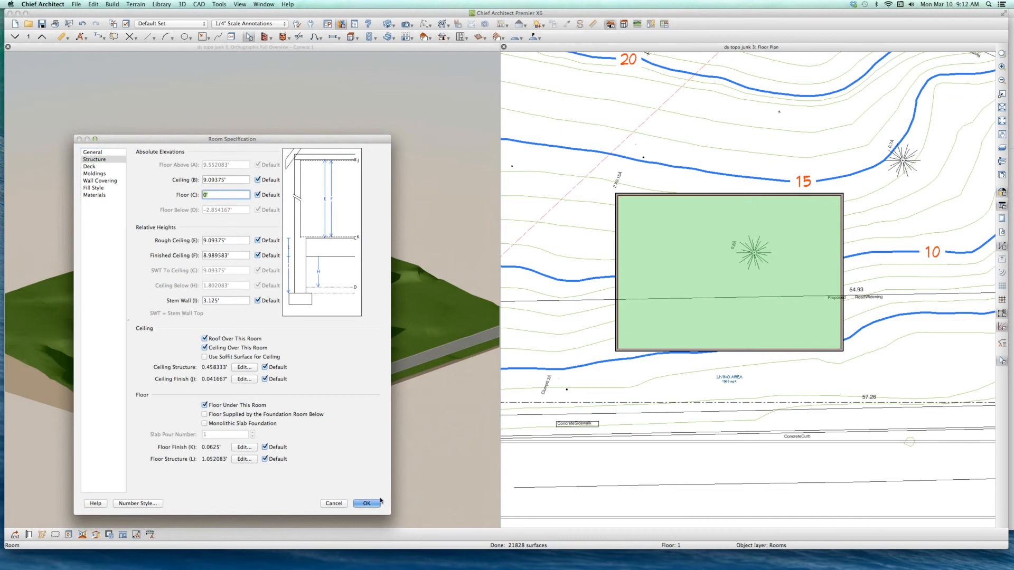
Step: Examine the contour lines meeting the large building's walls, especially around the 10 contour on its right-hand side
{"action": "left_click", "coordinate": [757, 401]}
{"action": "scroll", "coordinate": [757, 399], "scroll_direction": "down", "scroll_amount": 2}
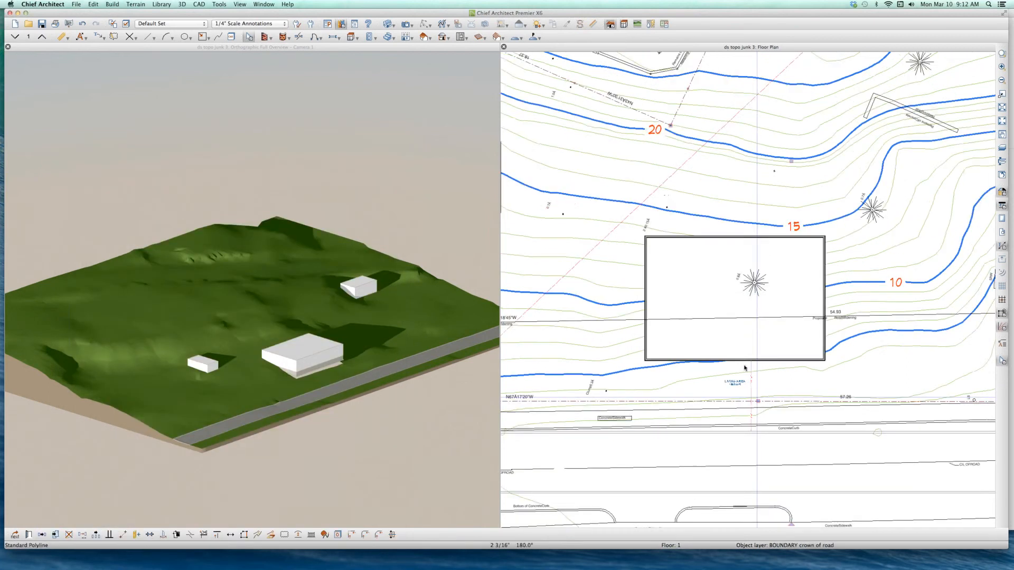
{"action": "scroll", "coordinate": [750, 309], "scroll_direction": "up", "scroll_amount": 1}
{"action": "scroll", "coordinate": [785, 267], "scroll_direction": "up", "scroll_amount": 1}
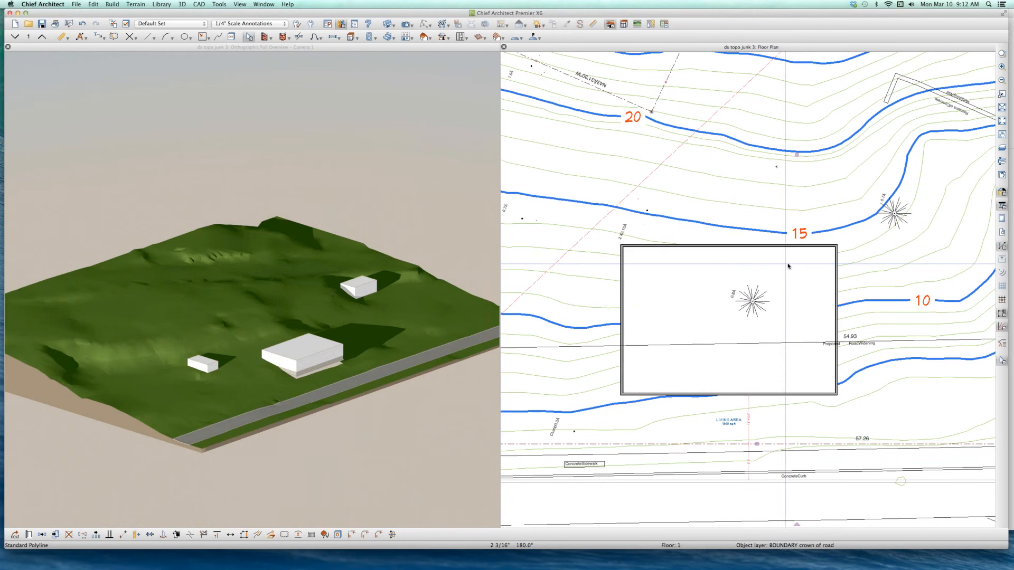
{"action": "key", "text": "Escape"}
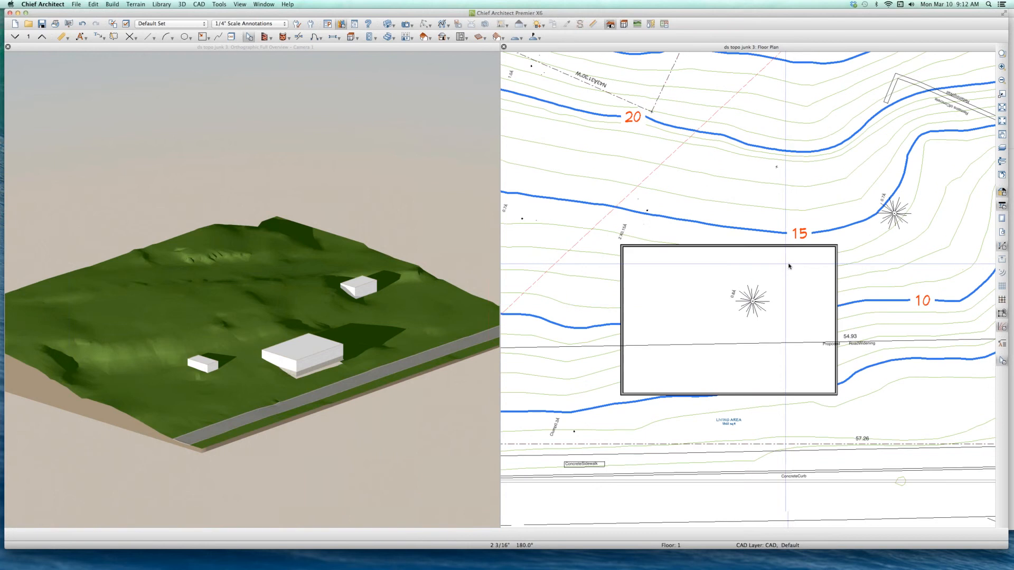
{"action": "left_click", "coordinate": [837, 295]}
{"action": "scroll", "coordinate": [840, 296], "scroll_direction": "up", "scroll_amount": 1}
{"action": "key", "text": "Escape"}
{"action": "scroll", "coordinate": [853, 290], "scroll_direction": "up", "scroll_amount": 1}
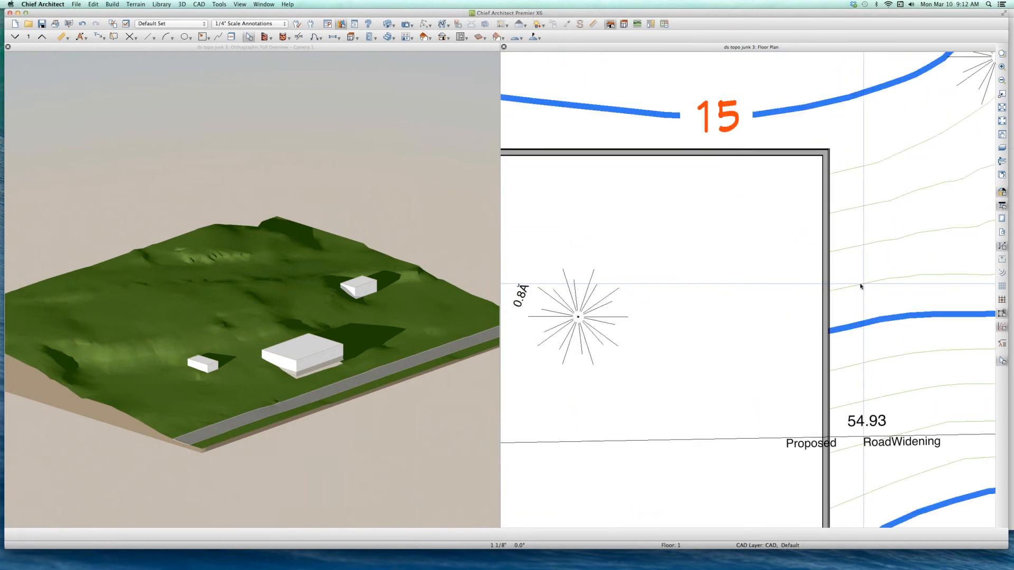
{"action": "scroll", "coordinate": [862, 316], "scroll_direction": "down", "scroll_amount": 1}
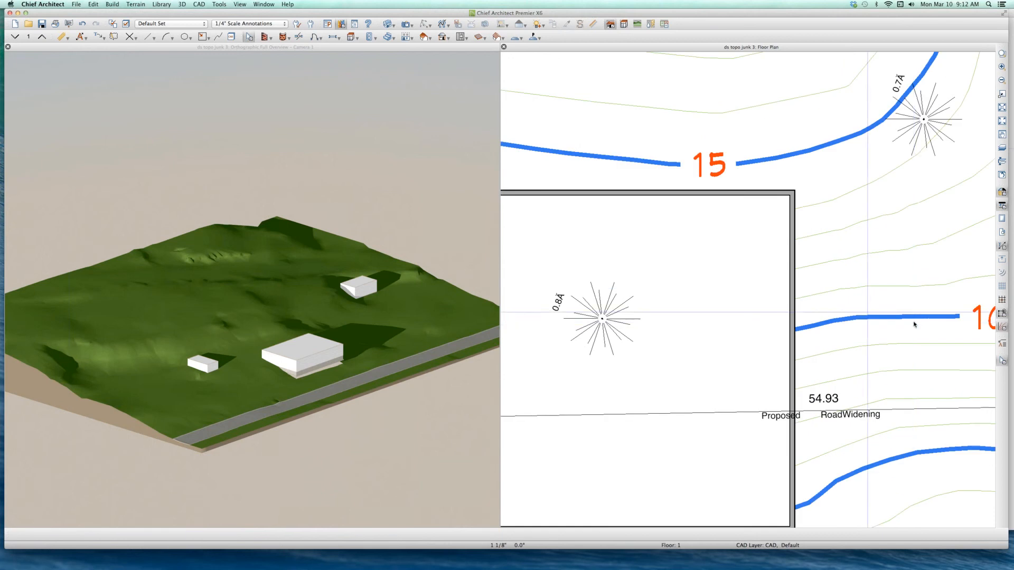
{"action": "scroll", "coordinate": [929, 314], "scroll_direction": "down", "scroll_amount": 1}
{"action": "scroll", "coordinate": [898, 301], "scroll_direction": "up", "scroll_amount": 1}
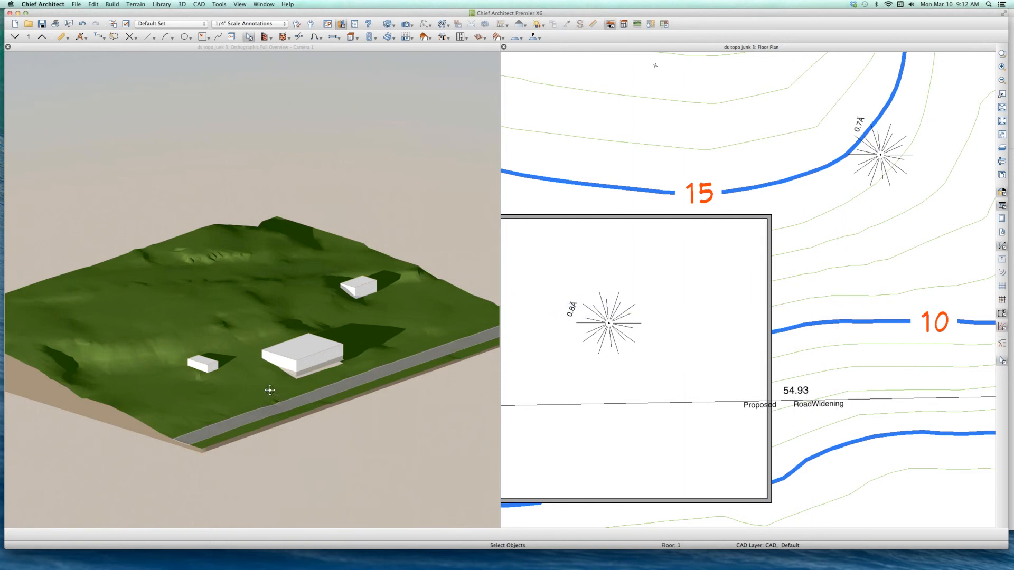
Step: Remove the ceiling over the large building's room so its interior is open in the 3D overview
{"action": "left_click", "coordinate": [270, 389]}
{"action": "scroll", "coordinate": [270, 389], "scroll_direction": "down", "scroll_amount": 1}
{"action": "scroll", "coordinate": [289, 375], "scroll_direction": "down", "scroll_amount": 2}
{"action": "scroll", "coordinate": [289, 375], "scroll_direction": "up", "scroll_amount": 8}
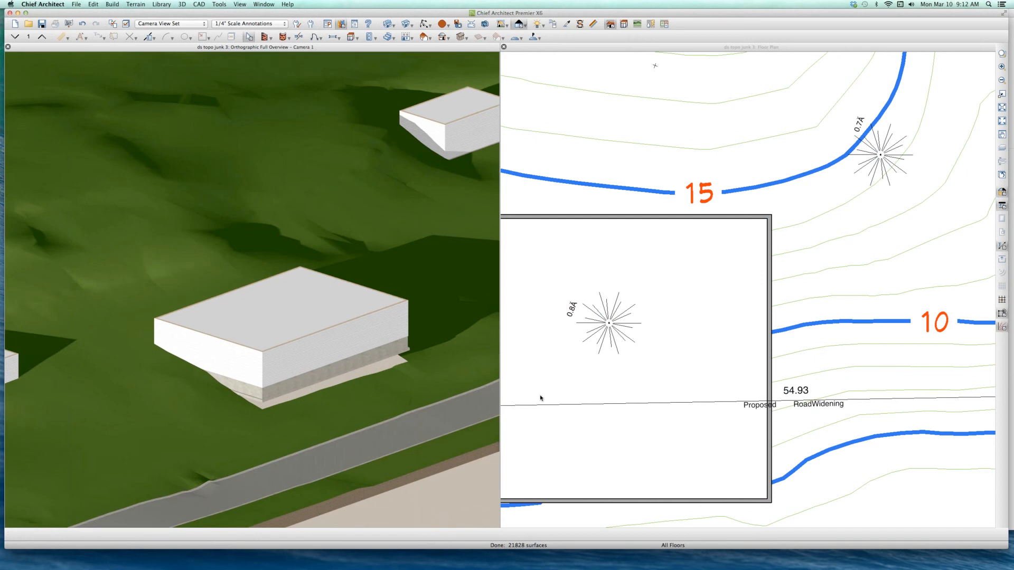
{"action": "left_click", "coordinate": [722, 348]}
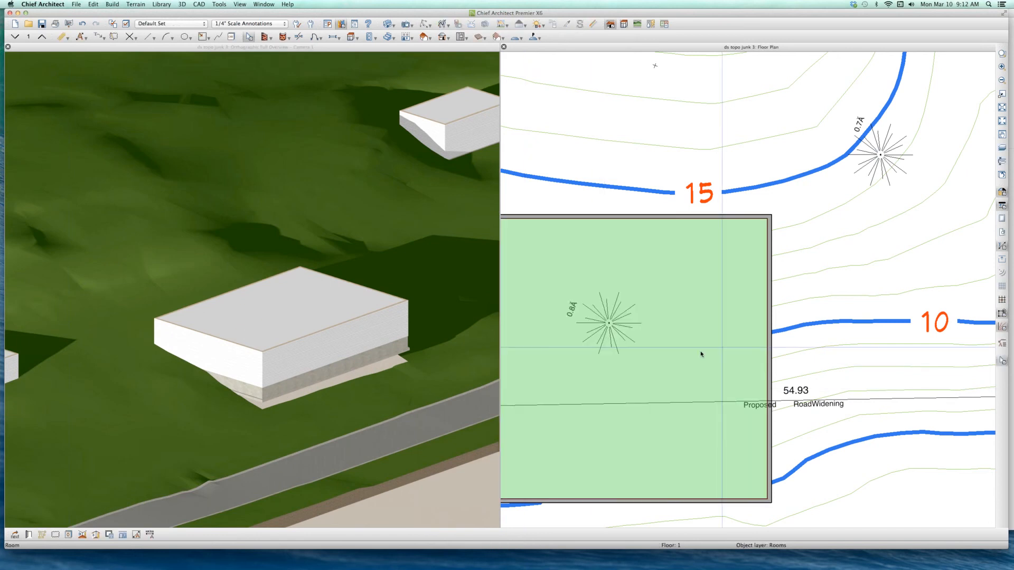
{"action": "double_click", "coordinate": [551, 262]}
{"action": "left_click", "coordinate": [94, 159]}
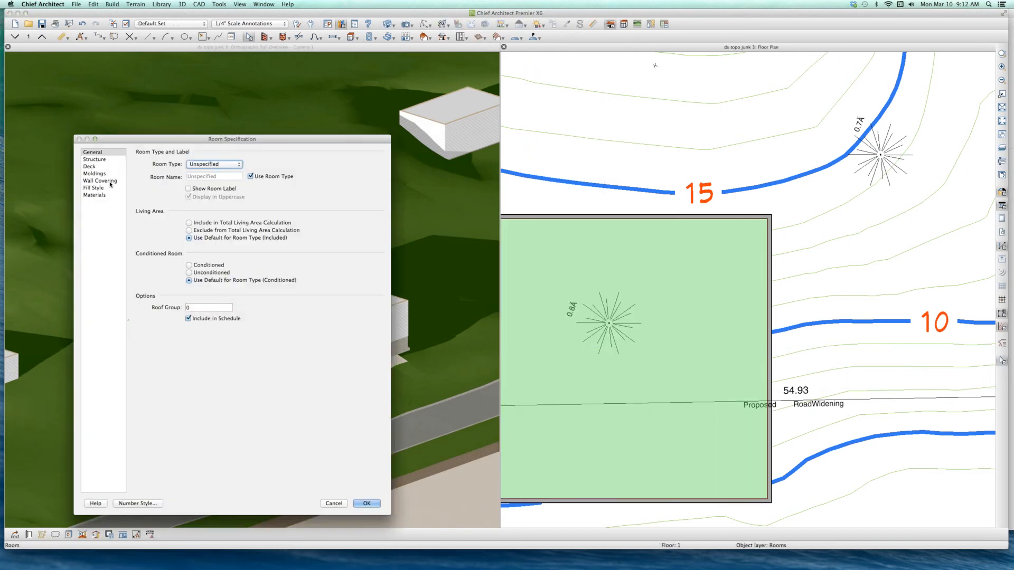
{"action": "left_click", "coordinate": [205, 347]}
{"action": "key", "text": "Return"}
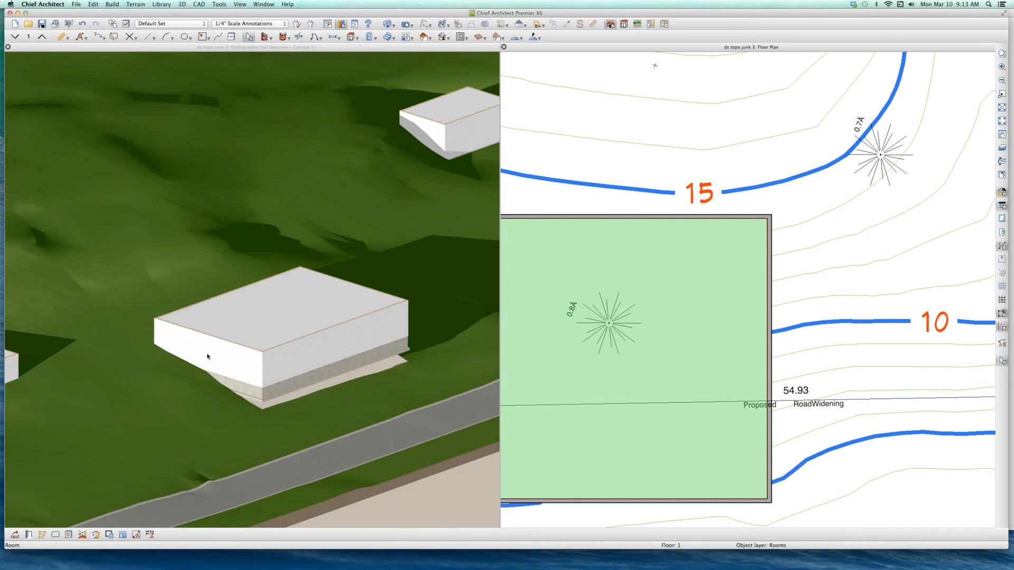
{"action": "key", "text": "Escape"}
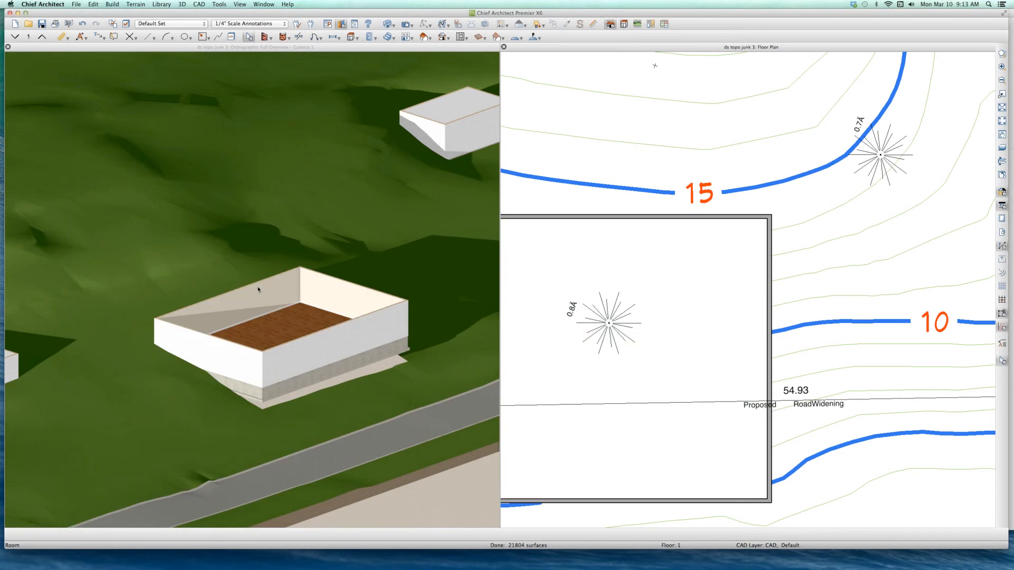
{"action": "double_click", "coordinate": [292, 301]}
{"action": "left_click", "coordinate": [340, 236]}
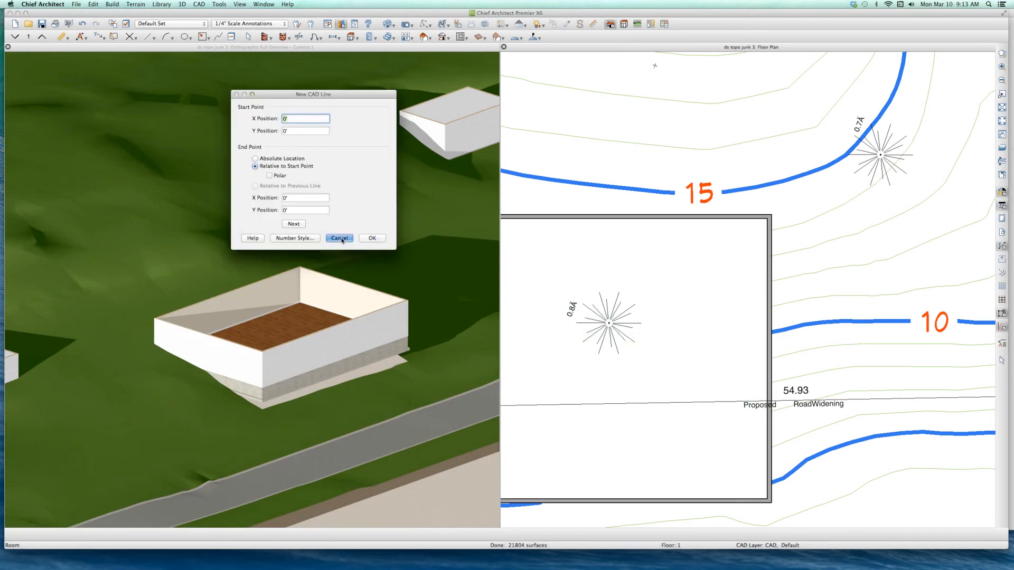
{"action": "key", "text": "l"}
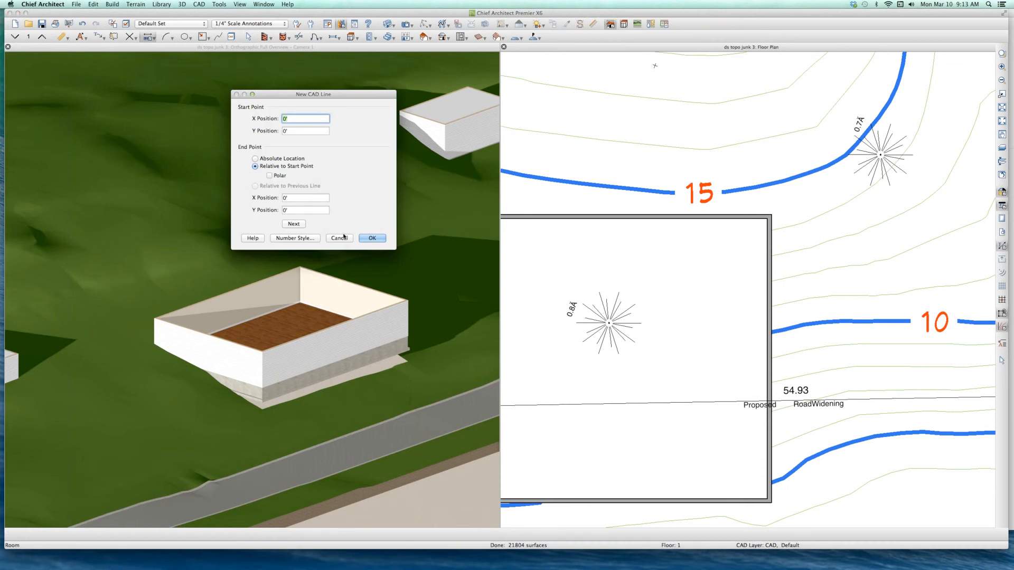
{"action": "left_click", "coordinate": [339, 238]}
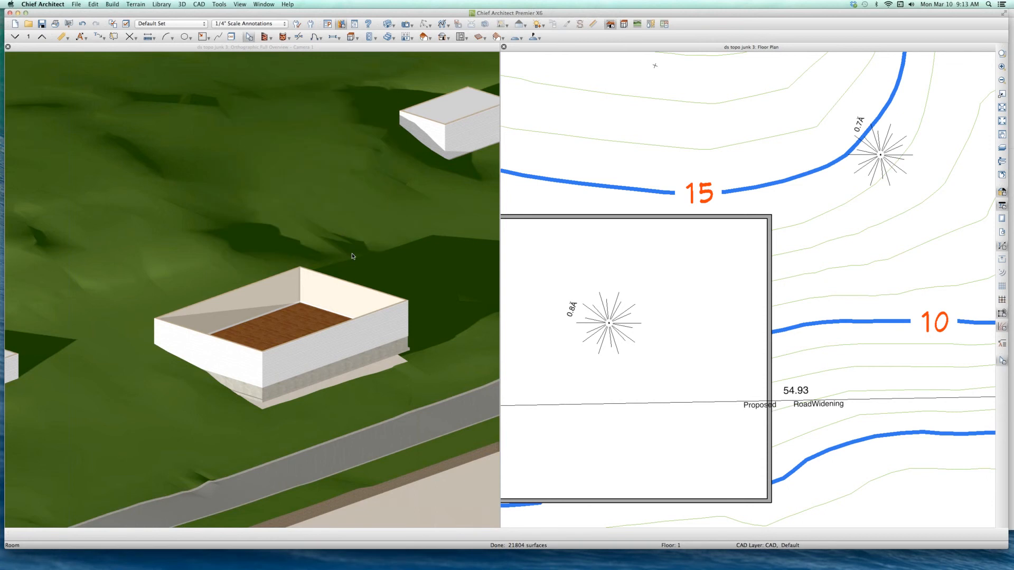
Step: Inspect the open building's floor, walls and foundation against the surrounding terrain in the 3D overview
{"action": "left_click", "coordinate": [364, 276]}
{"action": "middle_click_drag", "start_coordinate": [315, 290], "coordinate": [226, 317]}
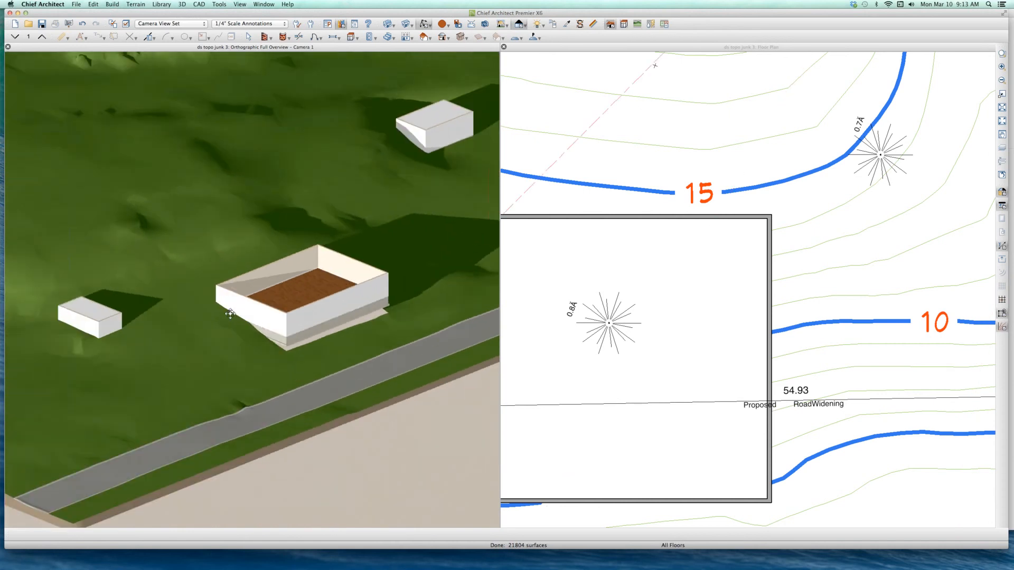
{"action": "scroll", "coordinate": [233, 314], "scroll_direction": "up", "scroll_amount": 6}
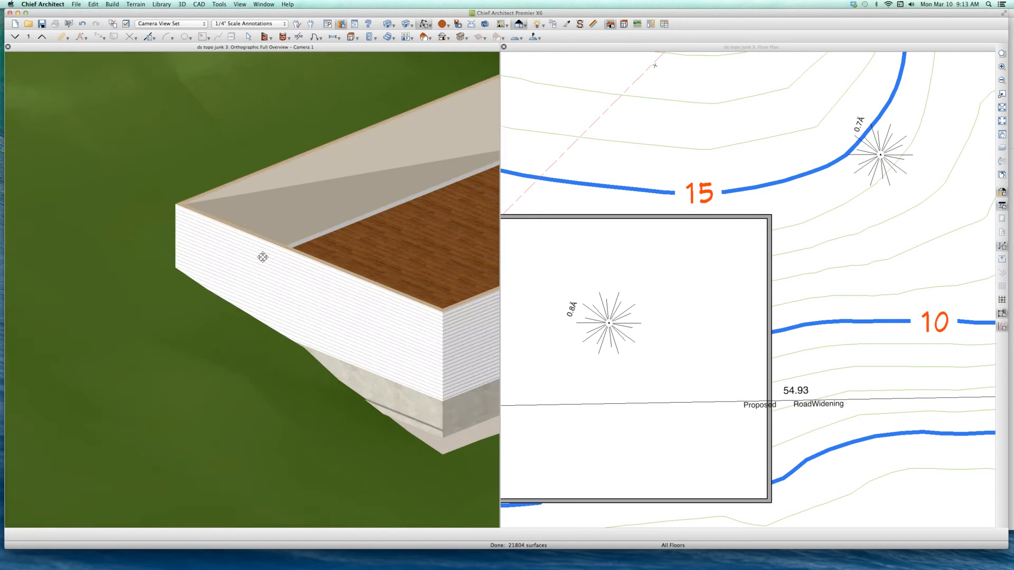
{"action": "scroll", "coordinate": [262, 257], "scroll_direction": "down", "scroll_amount": 6}
{"action": "key", "text": "space"}
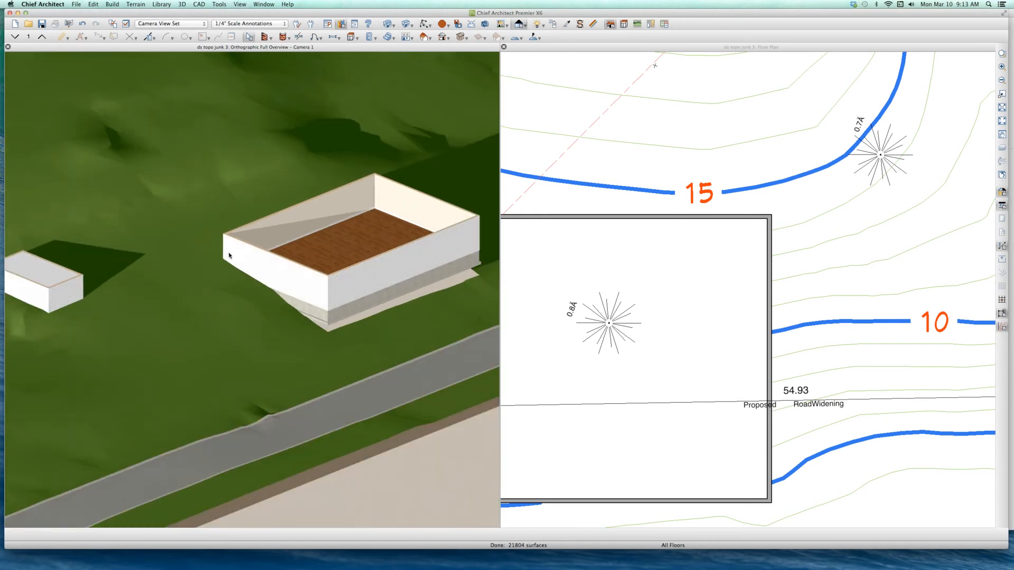
Step: Turn off the terrain's automatic building pad elevation and set the pad elevation to 0
{"action": "left_click", "coordinate": [651, 286]}
{"action": "scroll", "coordinate": [661, 292], "scroll_direction": "down", "scroll_amount": 5}
{"action": "left_click", "coordinate": [645, 518]}
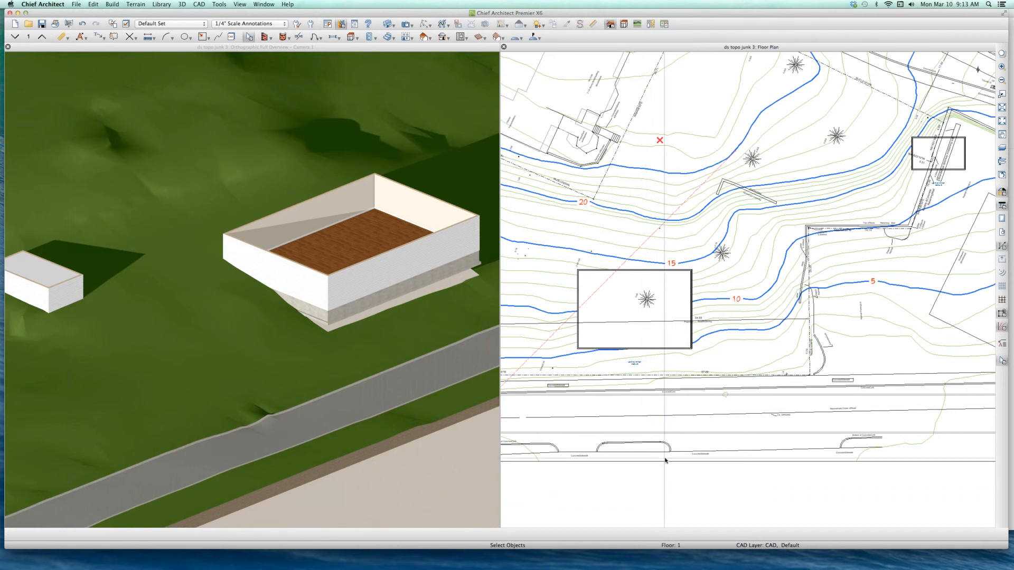
{"action": "left_click", "coordinate": [651, 473]}
{"action": "scroll", "coordinate": [636, 490], "scroll_direction": "down", "scroll_amount": 3}
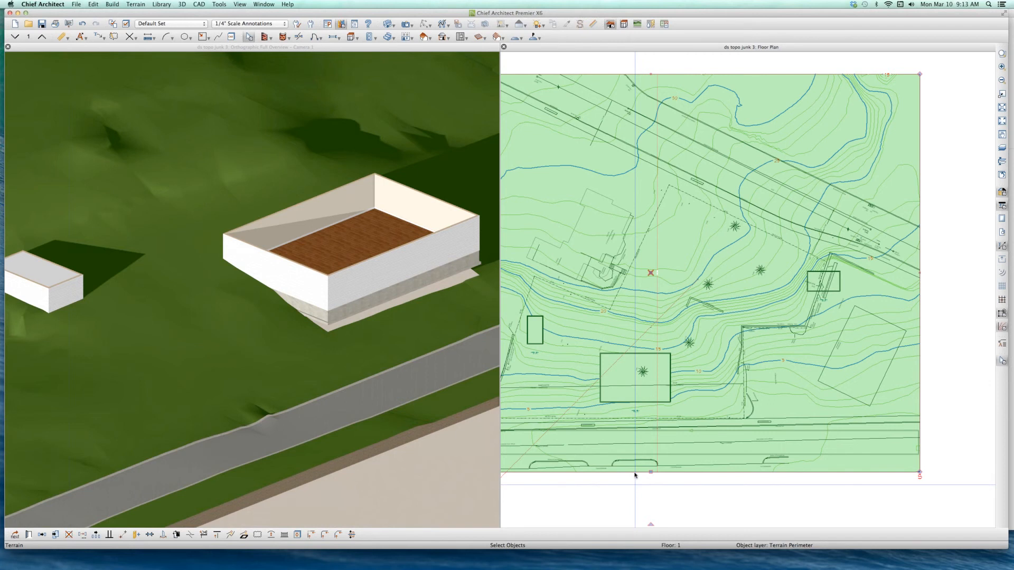
{"action": "double_click", "coordinate": [636, 474]}
{"action": "left_click", "coordinate": [613, 200]}
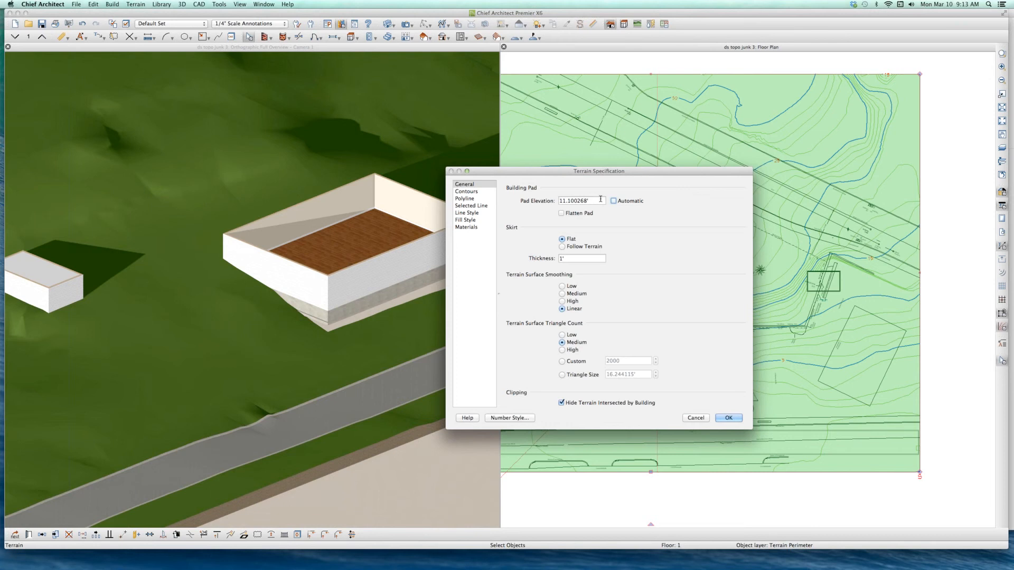
{"action": "key", "text": "shift+Tab"}
{"action": "type", "text": "0"}
{"action": "key", "text": "Return"}
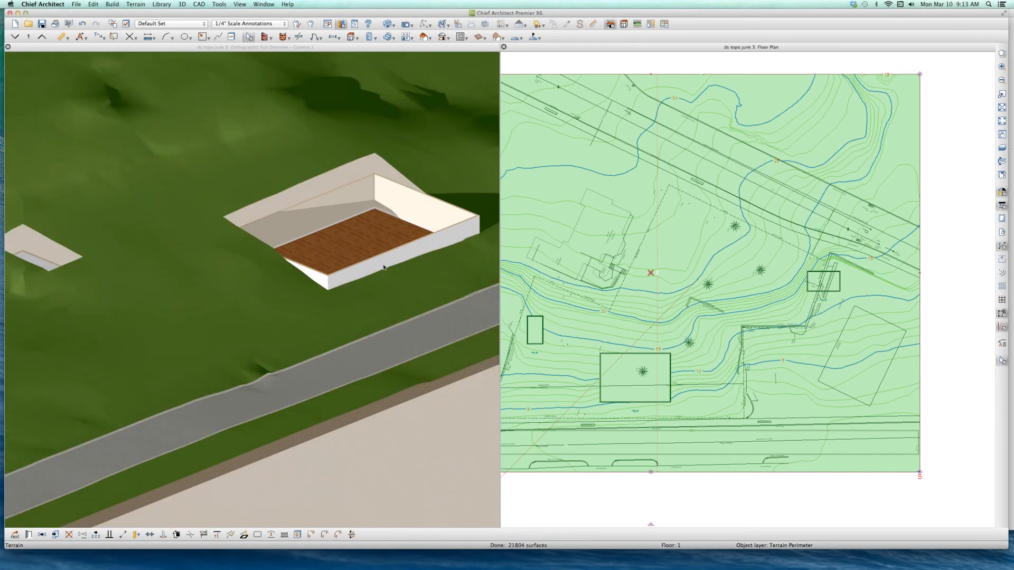
Step: Compare the large building's floor level in the 3D overview with the contours around it in the floor plan
{"action": "scroll", "coordinate": [373, 267], "scroll_direction": "up", "scroll_amount": 2}
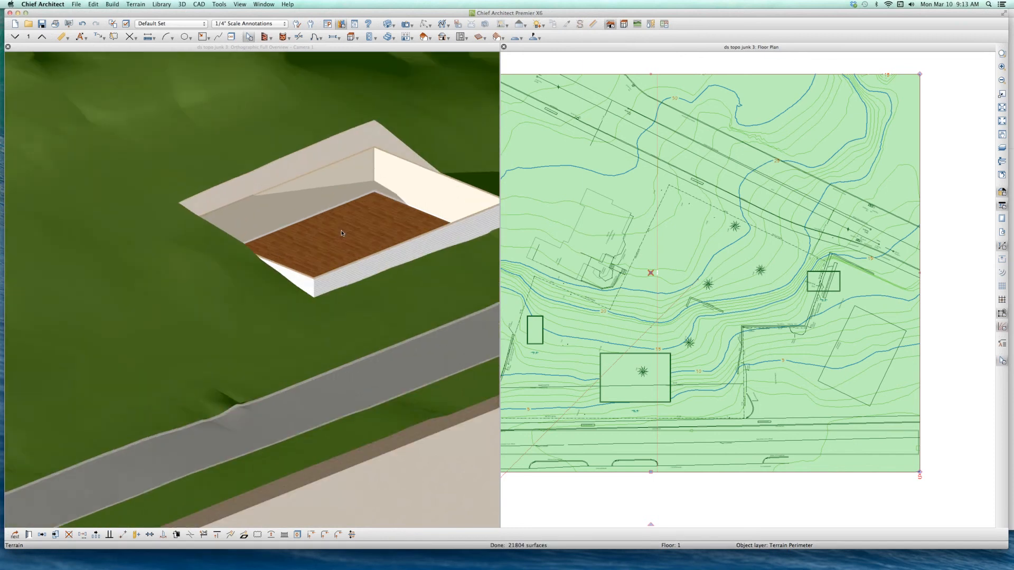
{"action": "scroll", "coordinate": [342, 234], "scroll_direction": "up", "scroll_amount": 2}
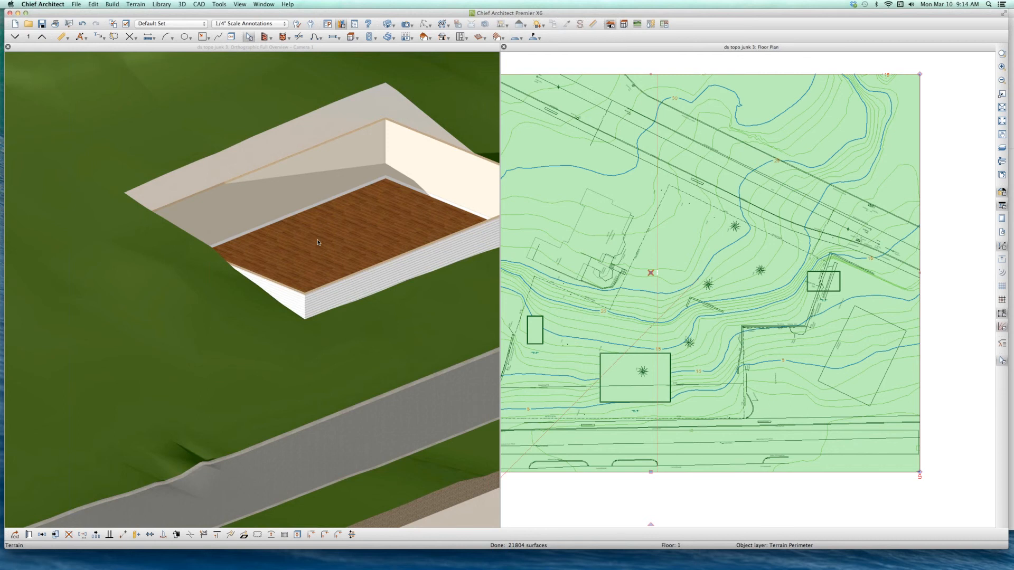
{"action": "left_click", "coordinate": [353, 225]}
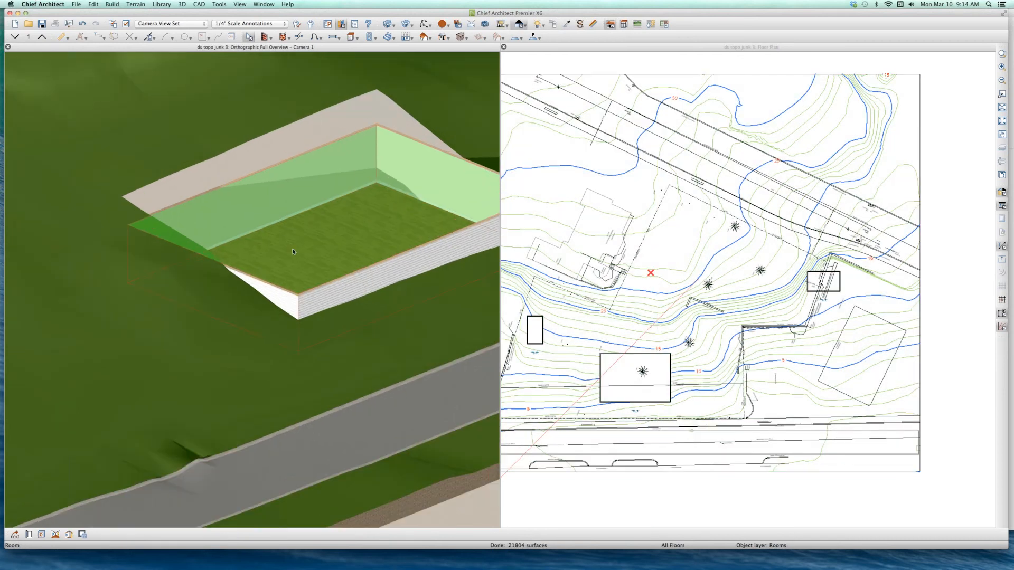
{"action": "scroll", "coordinate": [315, 287], "scroll_direction": "down", "scroll_amount": 2}
{"action": "left_click", "coordinate": [683, 465]}
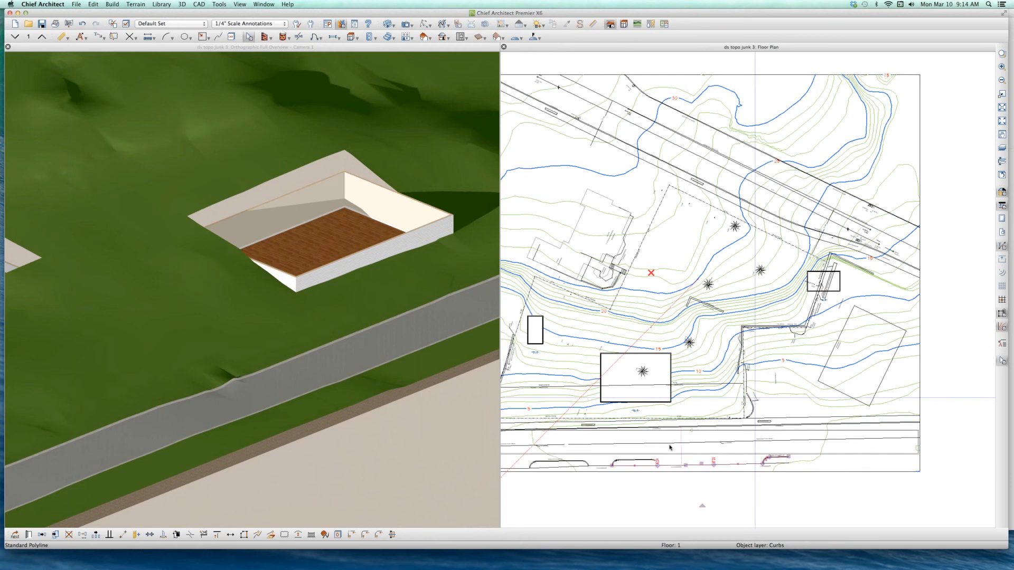
{"action": "scroll", "coordinate": [754, 399], "scroll_direction": "down", "scroll_amount": 2}
{"action": "scroll", "coordinate": [660, 427], "scroll_direction": "up", "scroll_amount": 3}
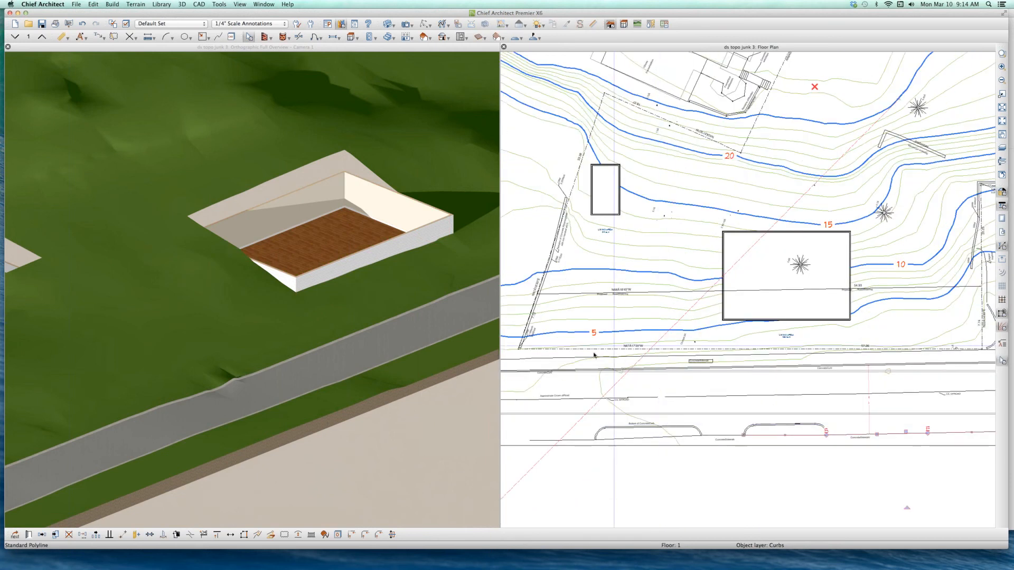
Step: Turn on Flatten Pad in the terrain's building pad settings so the ground levels around the buildings
{"action": "left_click", "coordinate": [706, 446]}
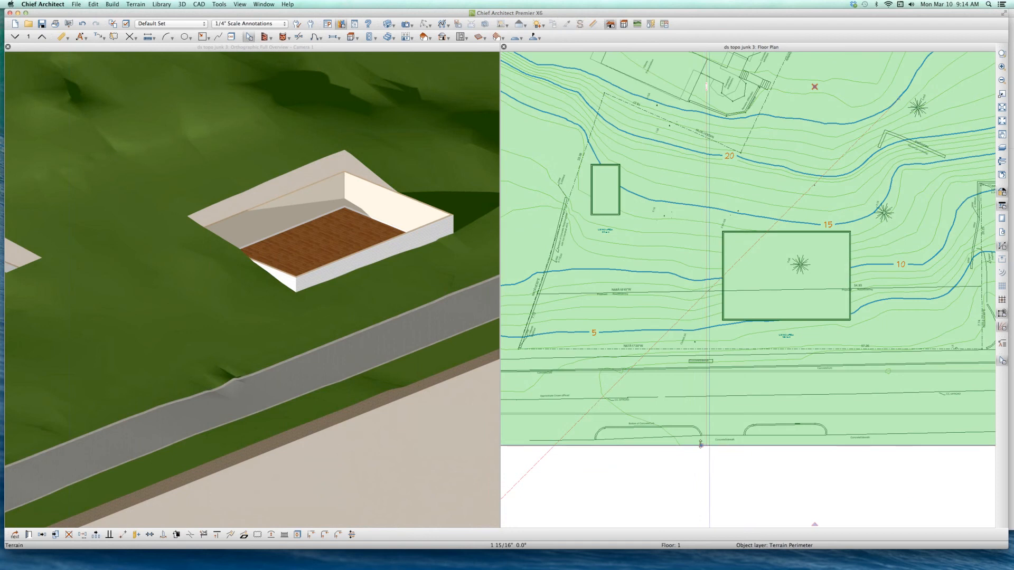
{"action": "left_click", "coordinate": [369, 358]}
{"action": "scroll", "coordinate": [434, 351], "scroll_direction": "down", "scroll_amount": 1}
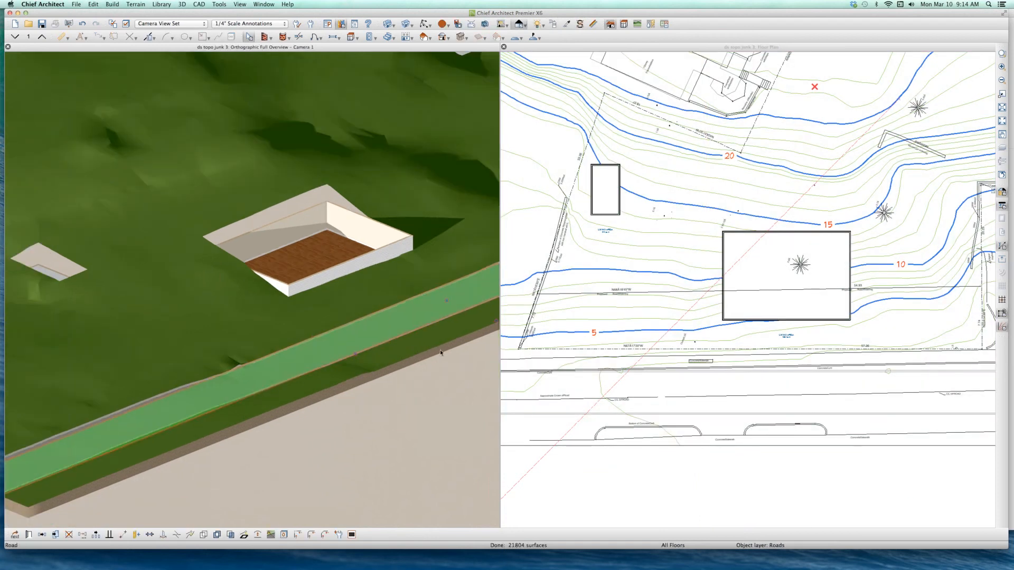
{"action": "scroll", "coordinate": [438, 349], "scroll_direction": "up", "scroll_amount": 3}
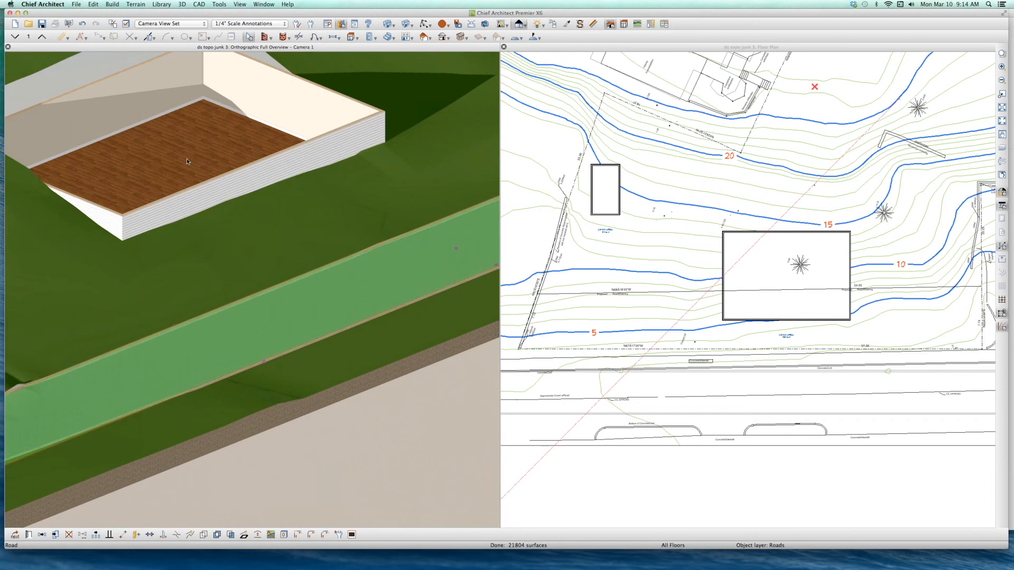
{"action": "scroll", "coordinate": [258, 359], "scroll_direction": "down", "scroll_amount": 3}
{"action": "key", "text": "Escape"}
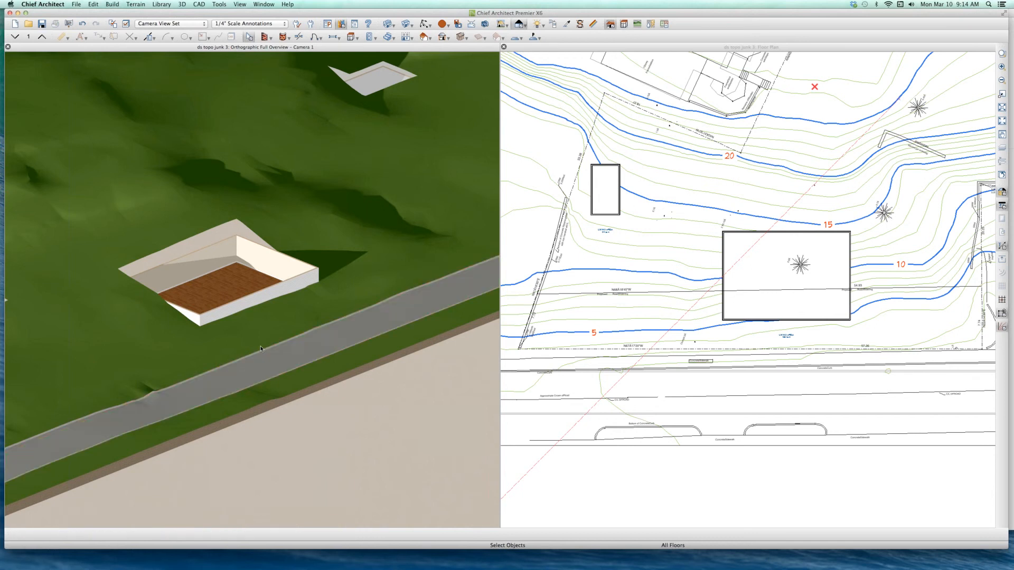
{"action": "left_click", "coordinate": [308, 391]}
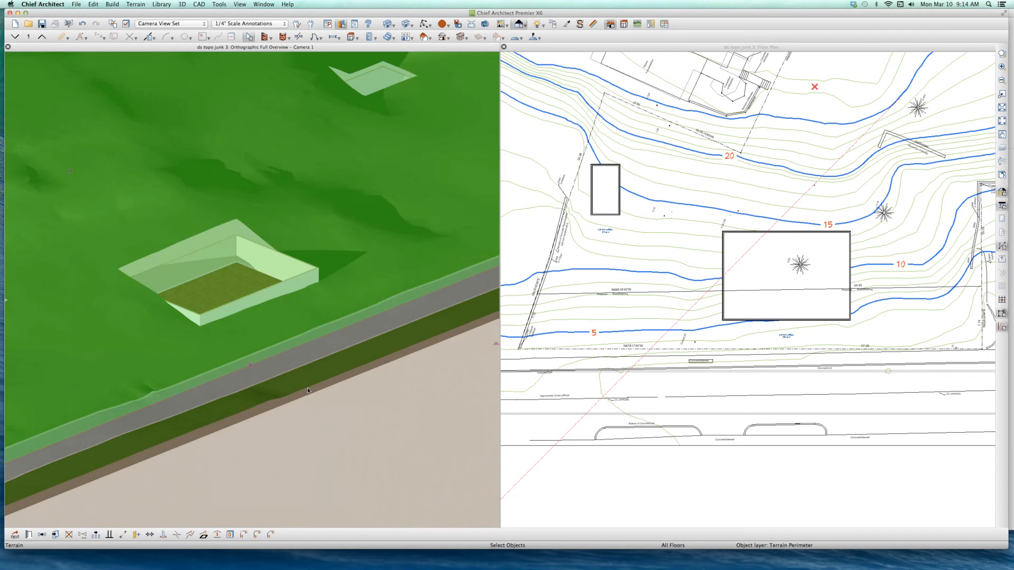
{"action": "double_click", "coordinate": [348, 352]}
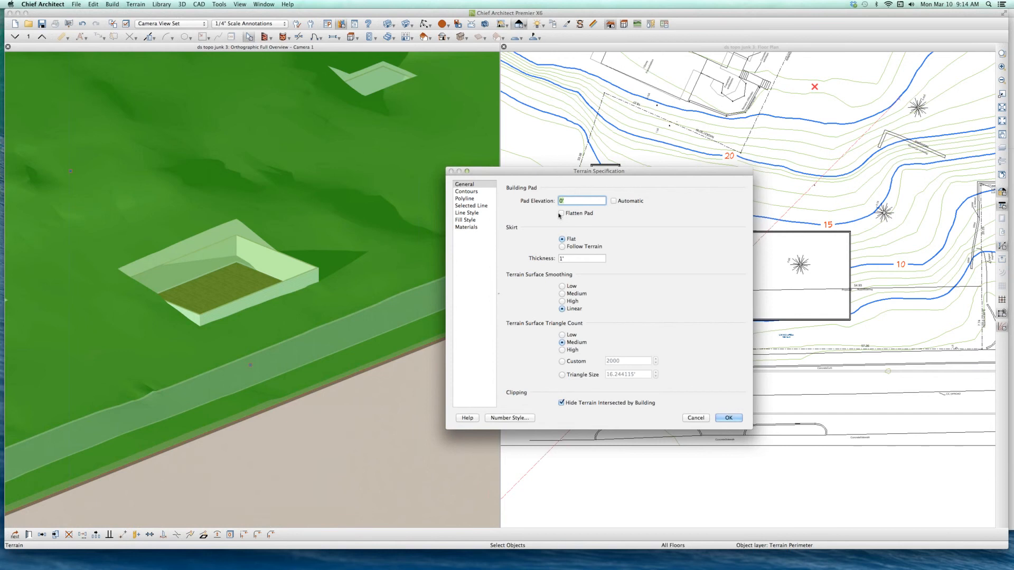
{"action": "left_click", "coordinate": [562, 214]}
{"action": "left_click", "coordinate": [729, 418]}
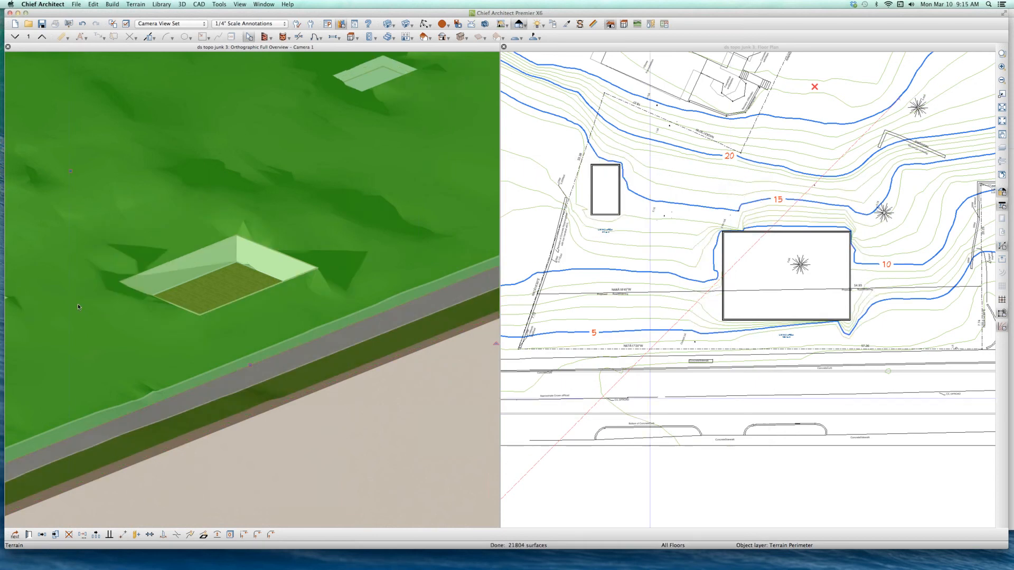
Step: Check the flattened ground around the large building and turn Flatten Pad back off for the terrain
{"action": "scroll", "coordinate": [184, 321], "scroll_direction": "up", "scroll_amount": 3}
{"action": "key", "text": "Escape"}
{"action": "scroll", "coordinate": [184, 321], "scroll_direction": "up", "scroll_amount": 5}
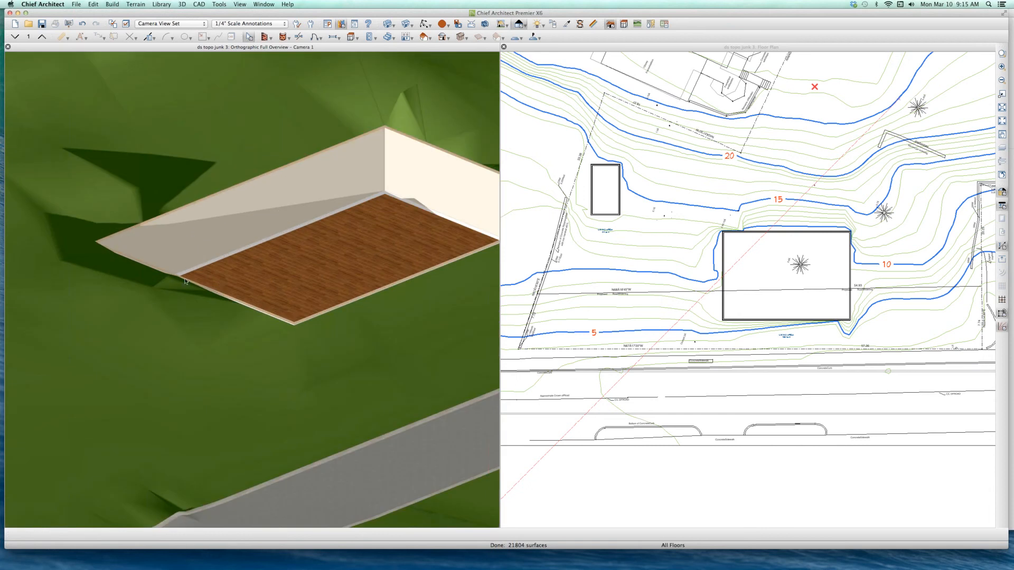
{"action": "scroll", "coordinate": [262, 350], "scroll_direction": "down", "scroll_amount": 2}
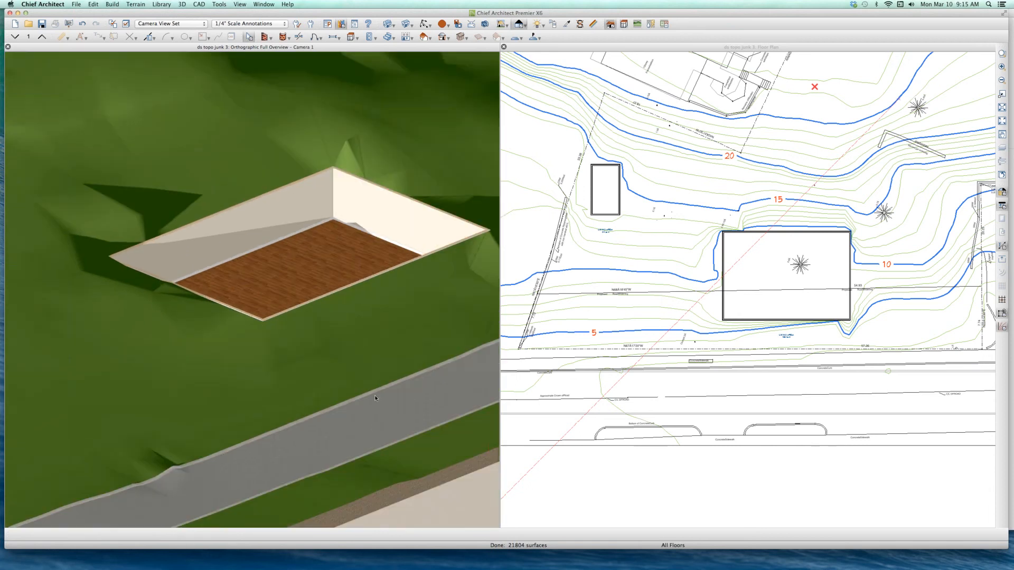
{"action": "left_click", "coordinate": [766, 447]}
{"action": "double_click", "coordinate": [753, 453]}
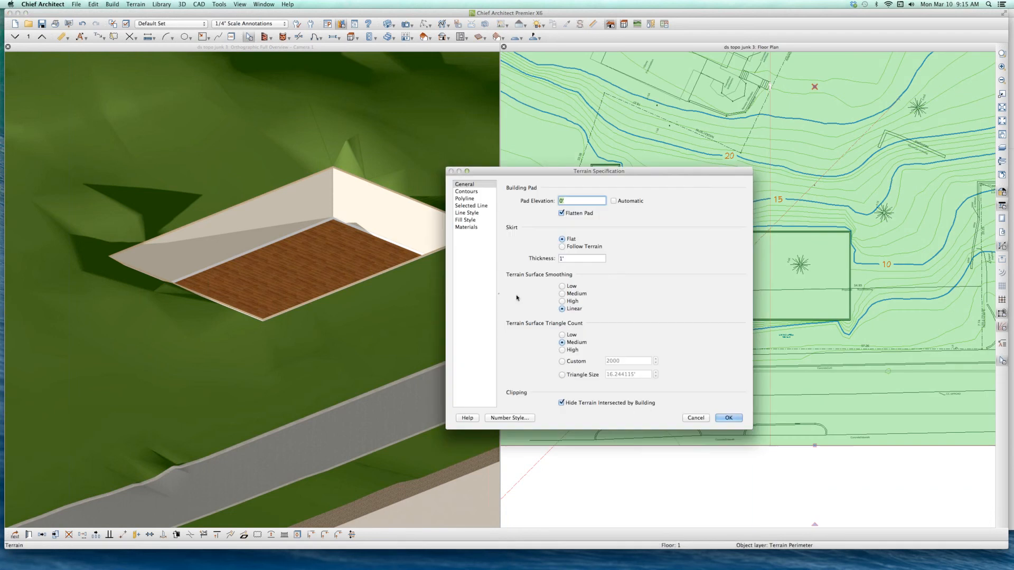
{"action": "left_click", "coordinate": [724, 419]}
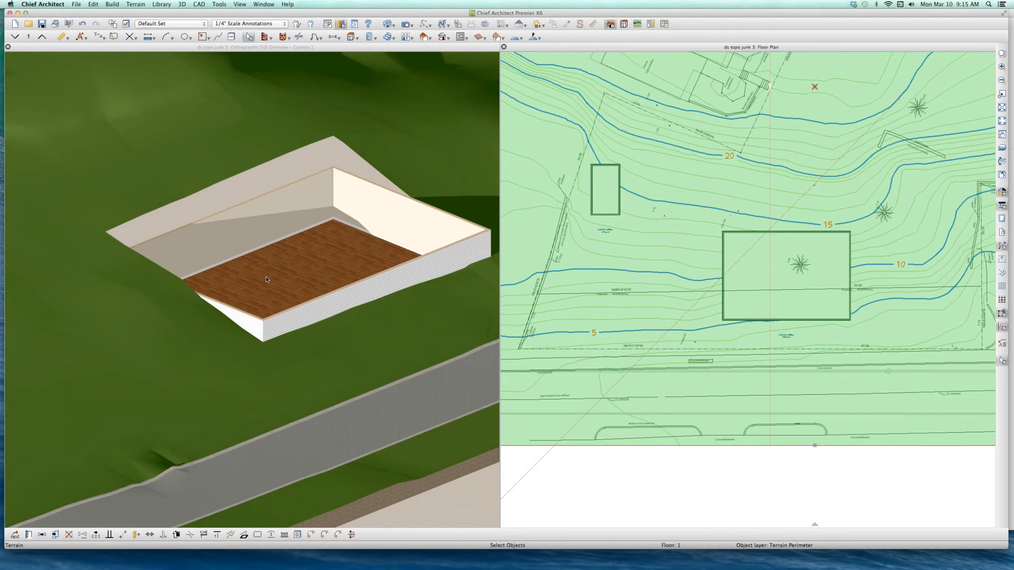
Step: Re-enable the terrain's Flatten Pad option and view the large building in the 3D overview
{"action": "scroll", "coordinate": [230, 273], "scroll_direction": "up", "scroll_amount": 3}
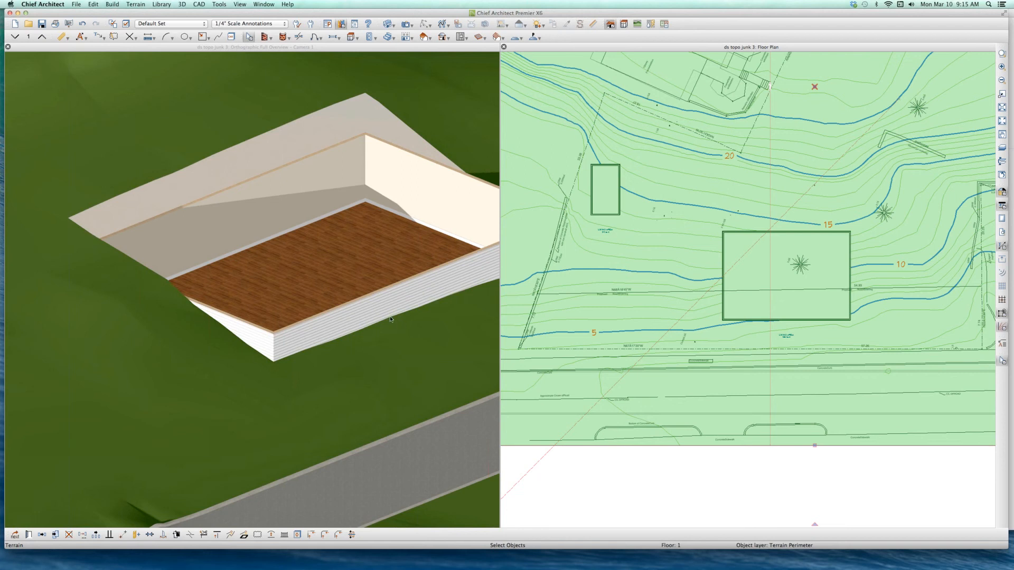
{"action": "double_click", "coordinate": [346, 385]}
{"action": "left_click", "coordinate": [581, 217]}
{"action": "key", "text": "Return"}
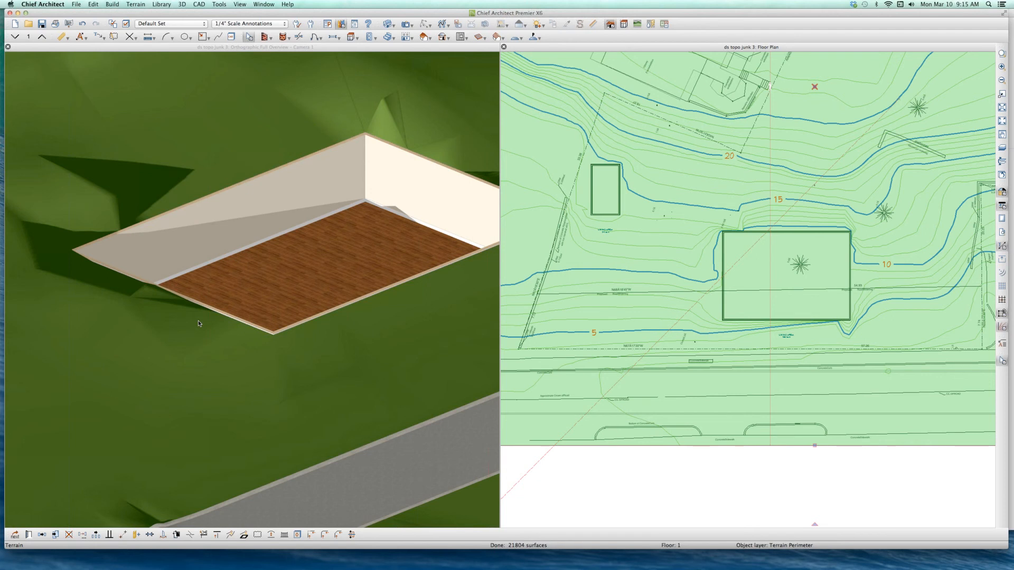
{"action": "left_click", "coordinate": [205, 314]}
{"action": "scroll", "coordinate": [205, 313], "scroll_direction": "down", "scroll_amount": 3}
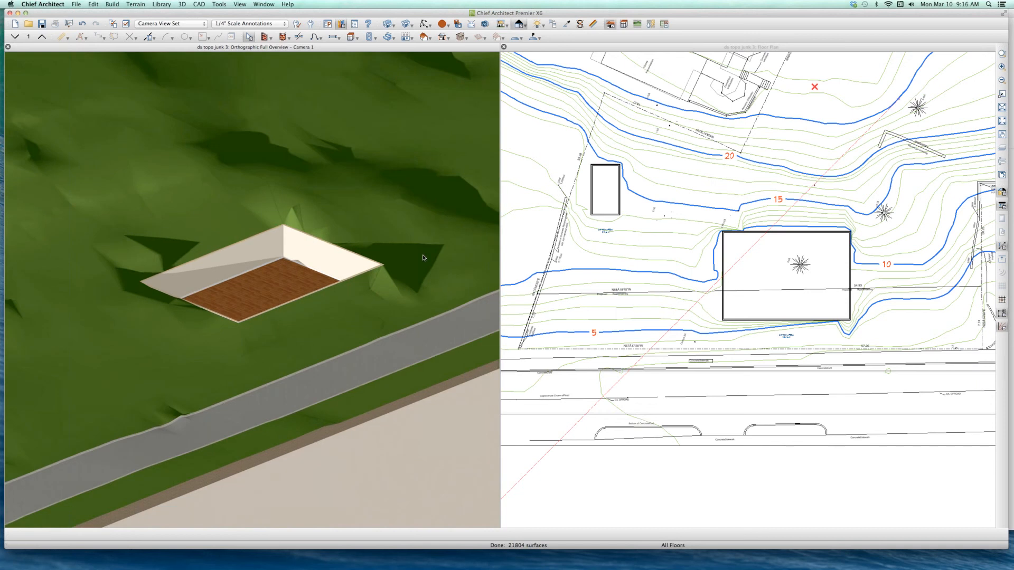
Step: Open the sun angle settings of Sun light 1, used in the current view, at its time of day
{"action": "key", "text": "l"}
{"action": "left_click", "coordinate": [683, 90]}
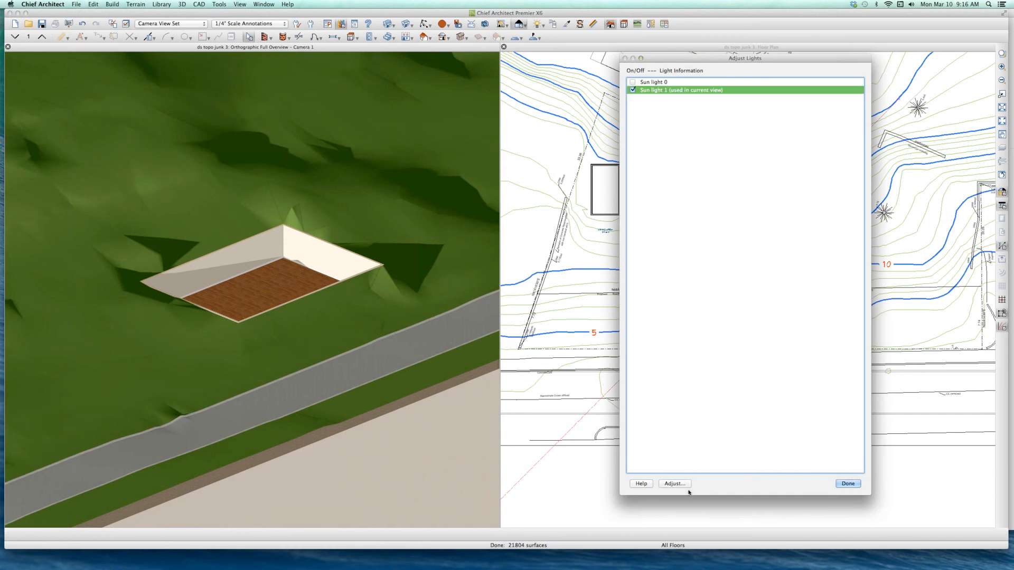
{"action": "left_click", "coordinate": [674, 484]}
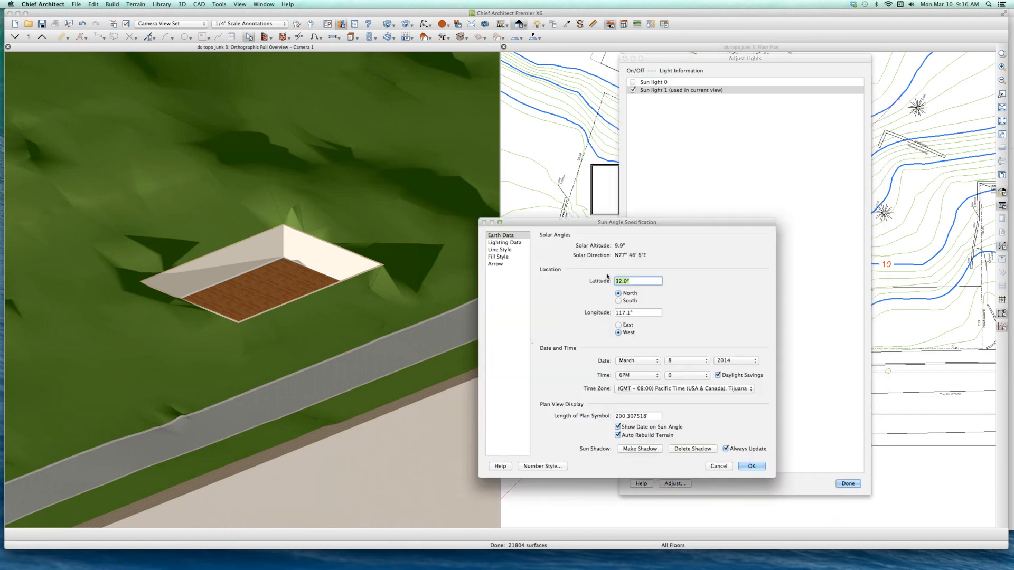
{"action": "key", "text": "Tab"}
{"action": "key", "text": "Tab"}
{"action": "key", "text": "Tab"}
{"action": "key", "text": "Tab"}
{"action": "key", "text": "Tab"}
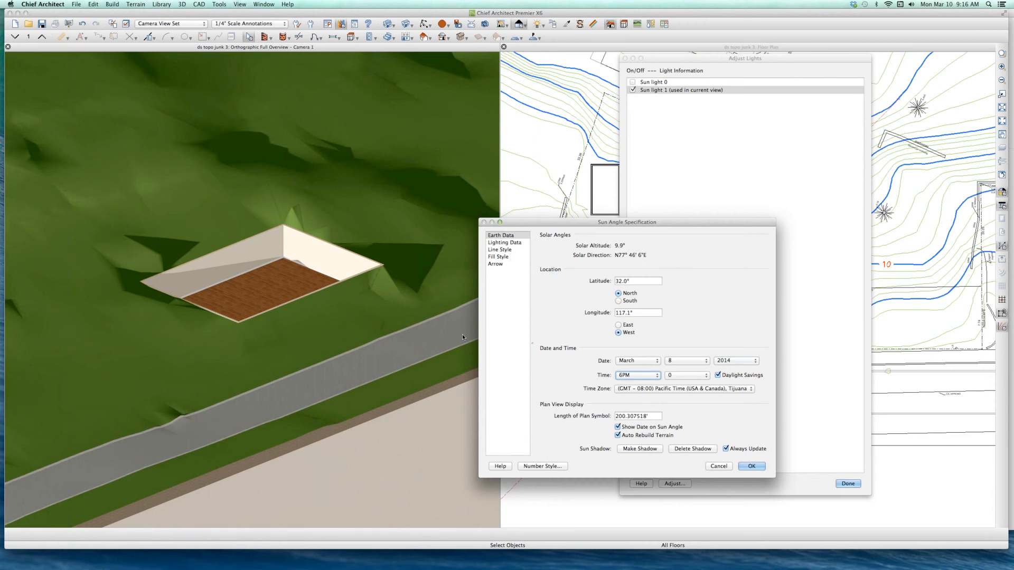
Step: Try other times of day for Sun light 1, including 9PM, 4PM, 1PM, 11AM and 9AM, to compare the terrain shadows
{"action": "key", "text": "Down"}
{"action": "key", "text": "Down"}
{"action": "key", "text": "Down"}
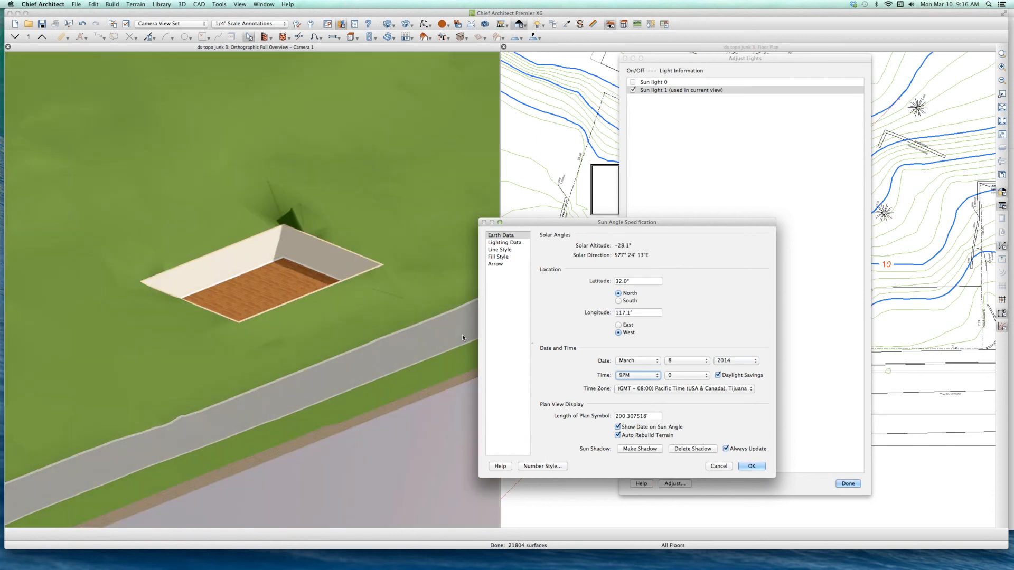
{"action": "key", "text": "Down"}
{"action": "key", "text": "Down"}
{"action": "scroll", "coordinate": [640, 379], "scroll_direction": "up", "scroll_amount": 4}
{"action": "scroll", "coordinate": [640, 378], "scroll_direction": "up", "scroll_amount": 1}
{"action": "scroll", "coordinate": [639, 380], "scroll_direction": "up", "scroll_amount": 2}
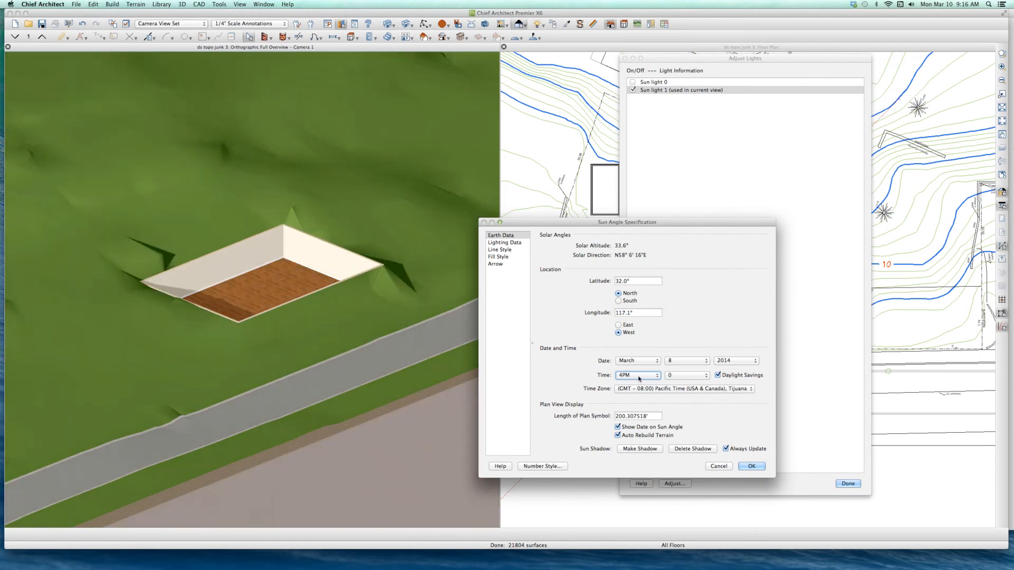
{"action": "scroll", "coordinate": [639, 379], "scroll_direction": "up", "scroll_amount": 3}
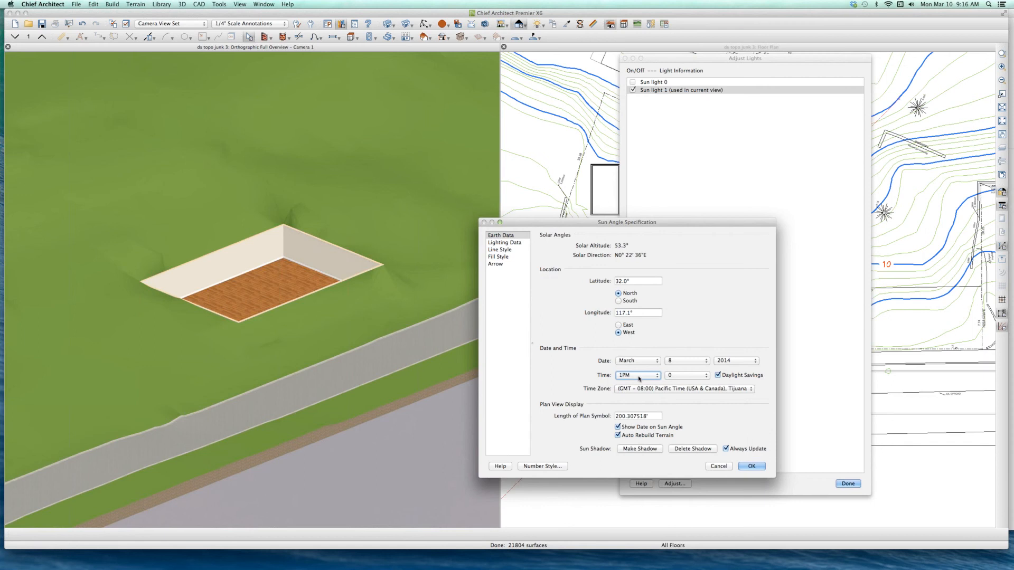
{"action": "scroll", "coordinate": [639, 379], "scroll_direction": "up", "scroll_amount": 1}
{"action": "scroll", "coordinate": [639, 379], "scroll_direction": "up", "scroll_amount": 1}
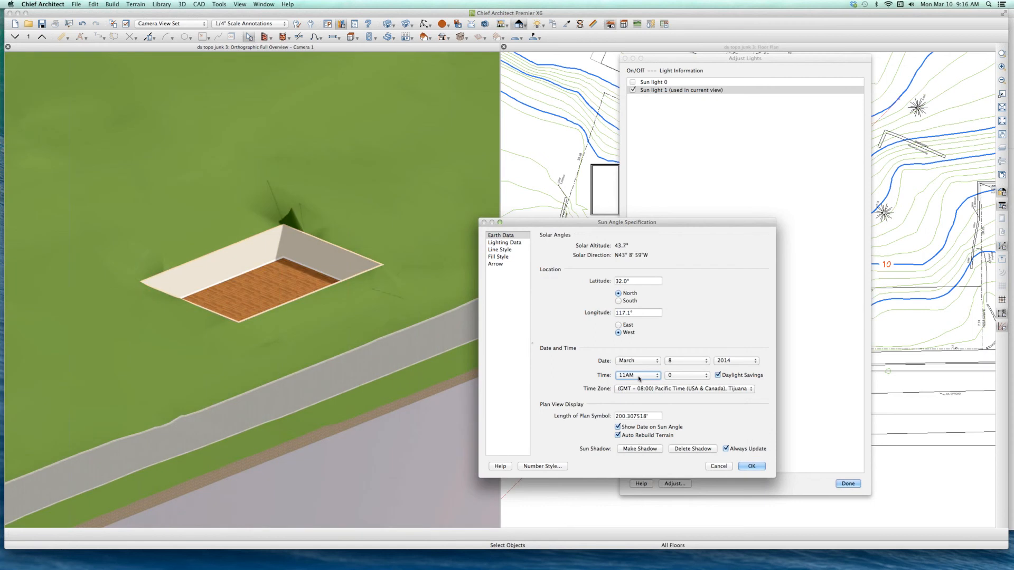
{"action": "scroll", "coordinate": [639, 377], "scroll_direction": "up", "scroll_amount": 2}
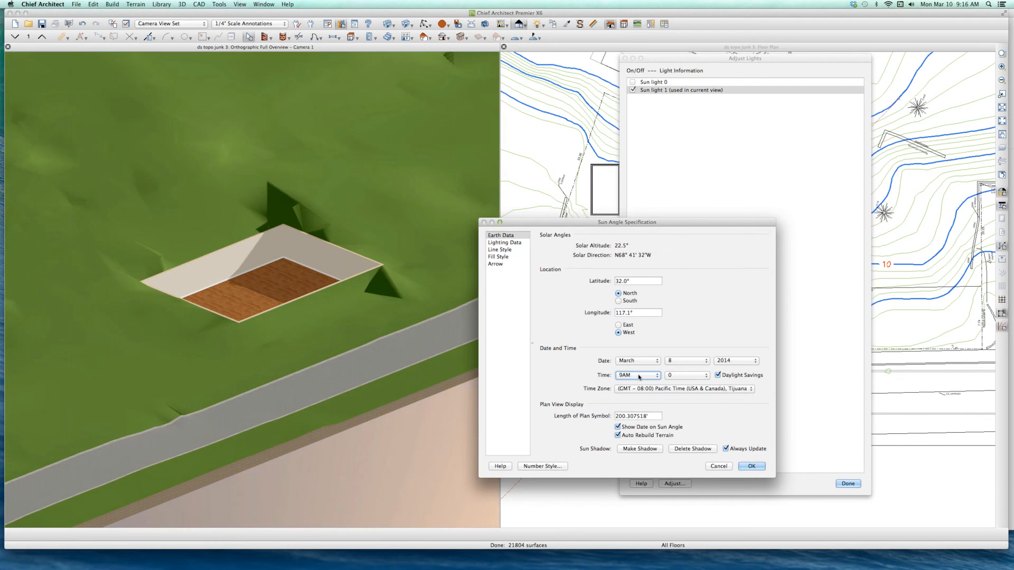
Step: Set the time of day for Sun light 1 to 5PM and finish adjusting the lights
{"action": "scroll", "coordinate": [639, 377], "scroll_direction": "down", "scroll_amount": 2}
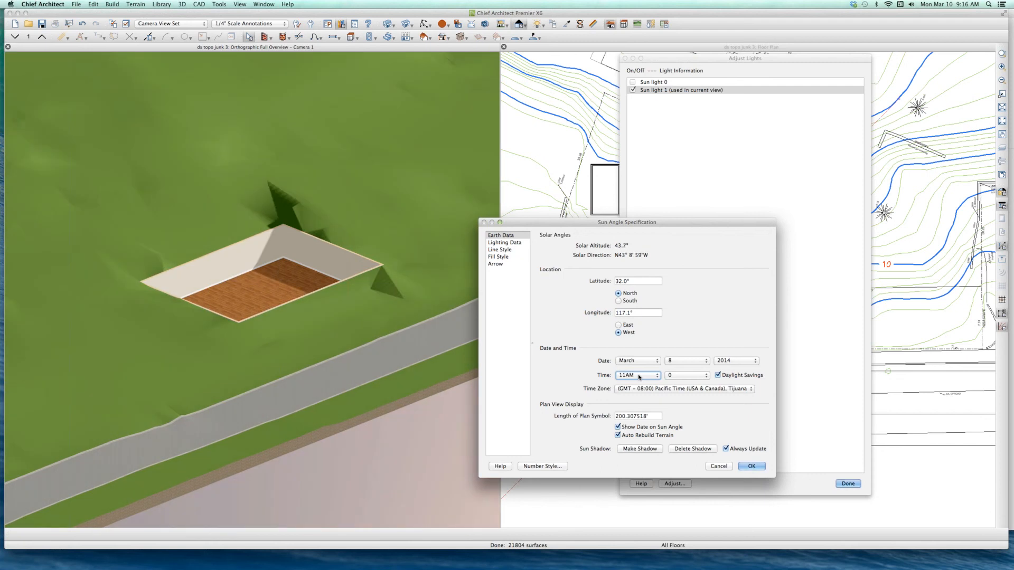
{"action": "scroll", "coordinate": [638, 376], "scroll_direction": "down", "scroll_amount": 1}
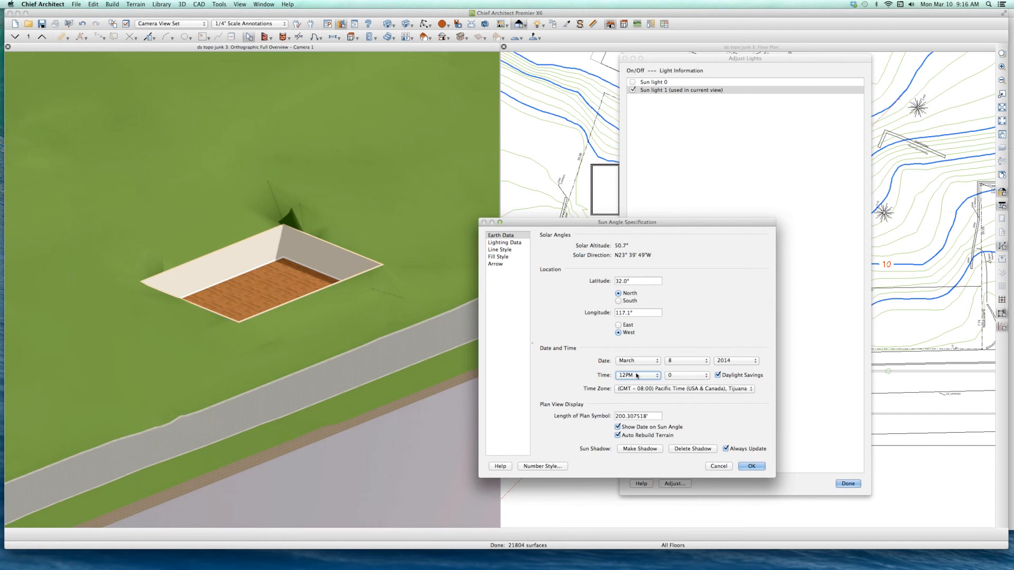
{"action": "scroll", "coordinate": [622, 376], "scroll_direction": "down", "scroll_amount": 1}
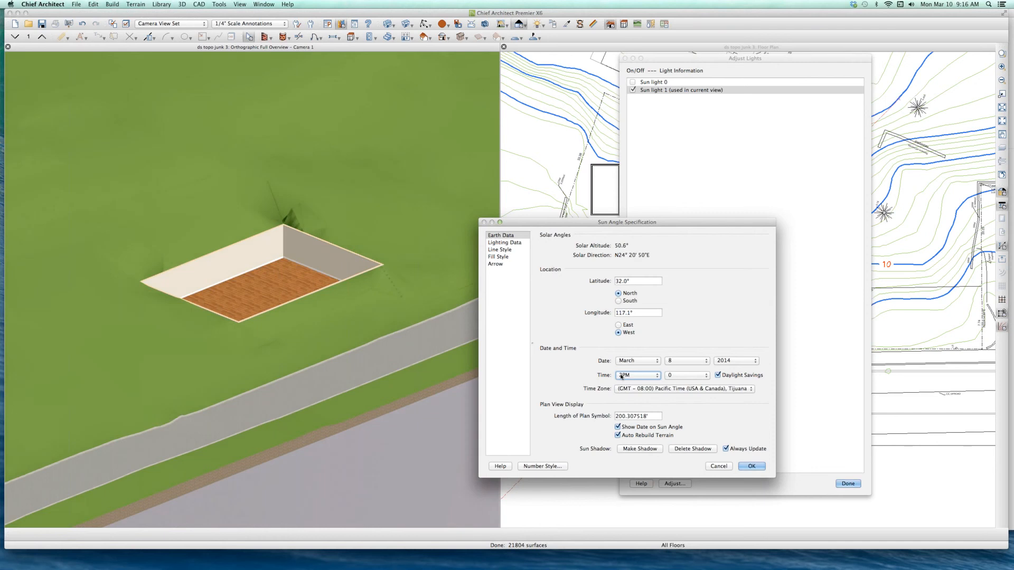
{"action": "scroll", "coordinate": [621, 376], "scroll_direction": "down", "scroll_amount": 2}
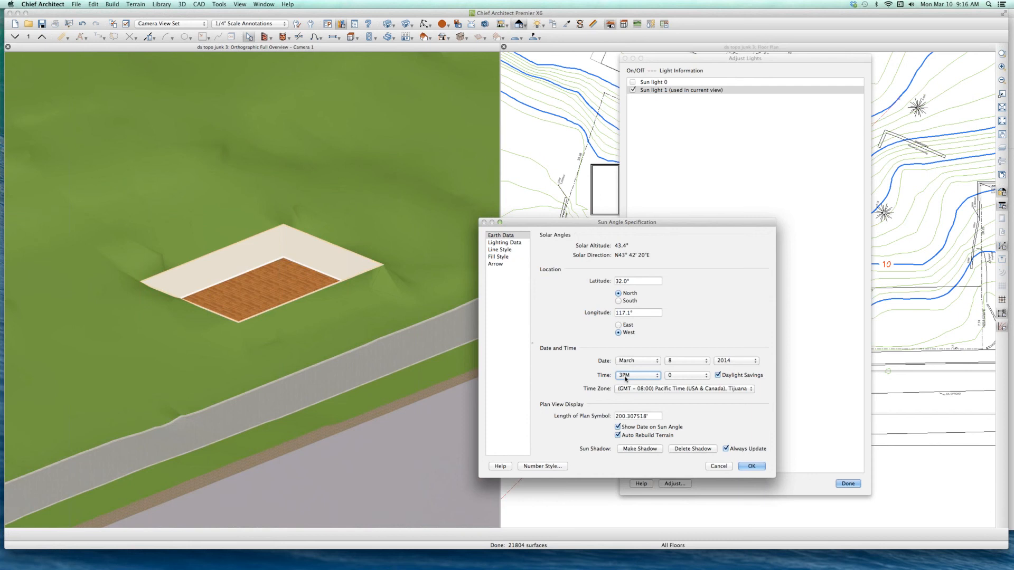
{"action": "scroll", "coordinate": [625, 379], "scroll_direction": "down", "scroll_amount": 2}
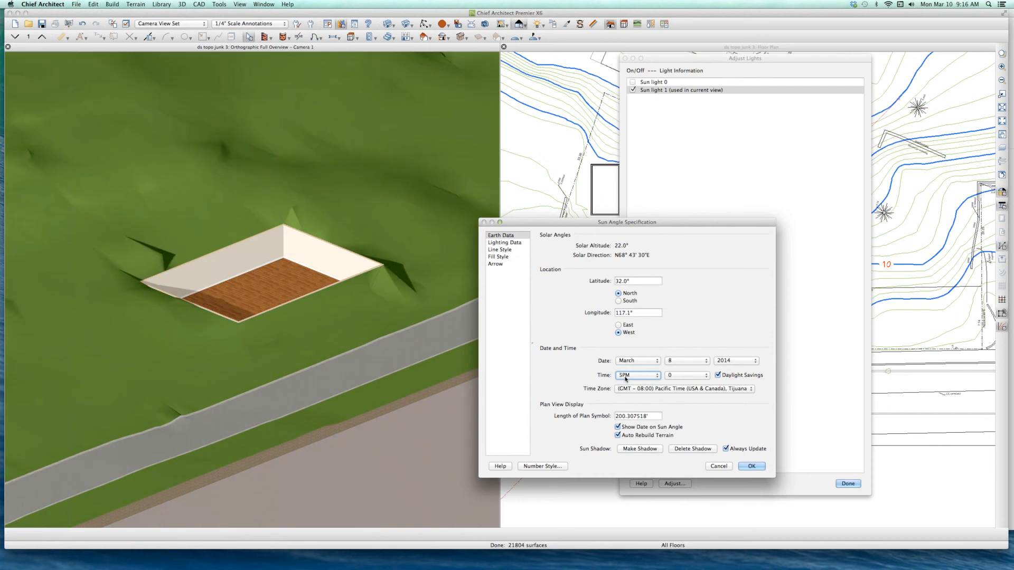
{"action": "left_click", "coordinate": [750, 465]}
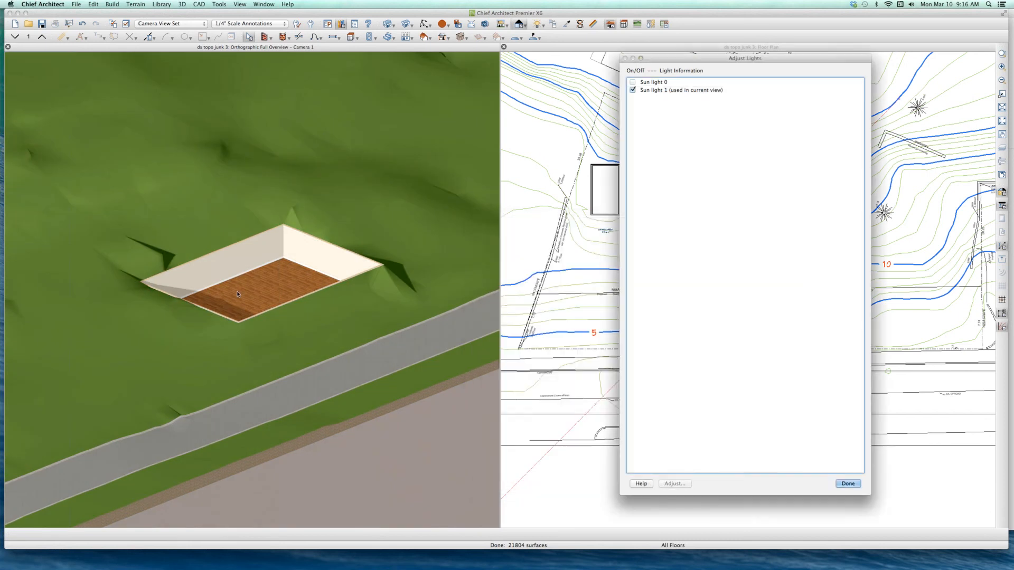
{"action": "left_click", "coordinate": [848, 483]}
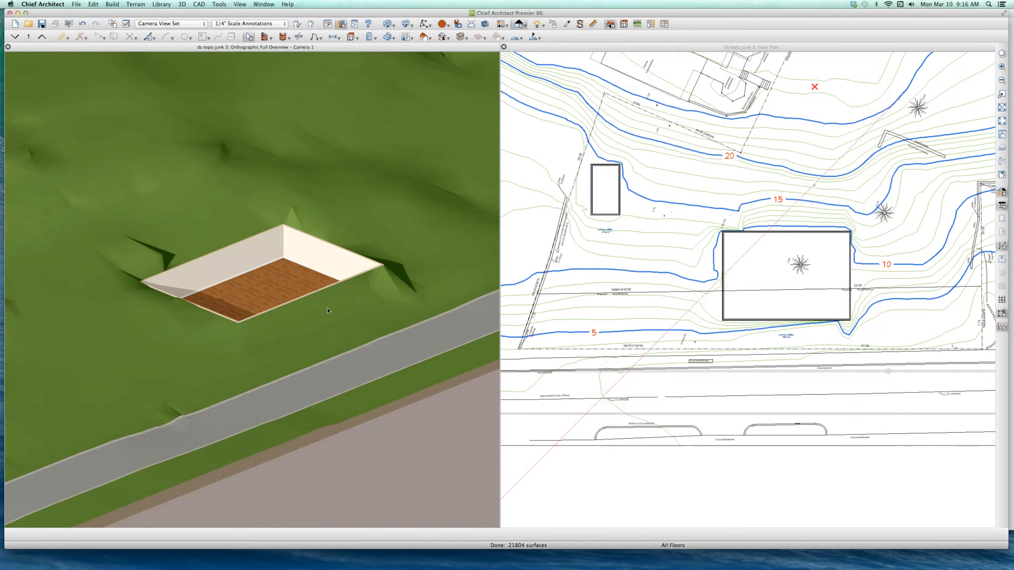
Step: Turn off Flatten Pad in the Terrain Specification so the ground keeps its natural slope around the buildings
{"action": "left_click", "coordinate": [281, 267]}
{"action": "scroll", "coordinate": [282, 266], "scroll_direction": "down", "scroll_amount": 3}
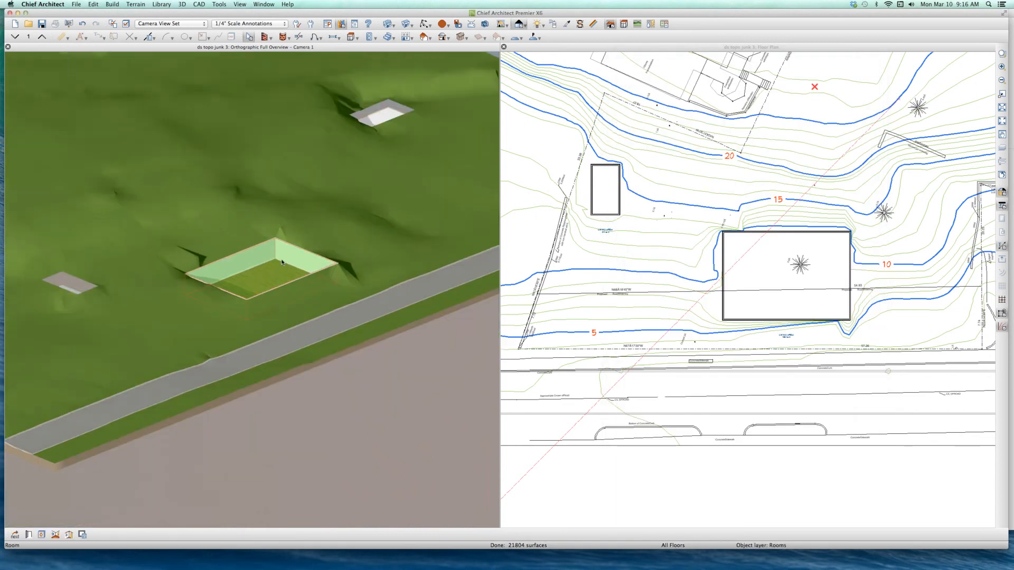
{"action": "scroll", "coordinate": [305, 261], "scroll_direction": "up", "scroll_amount": 3}
{"action": "key", "text": "Escape"}
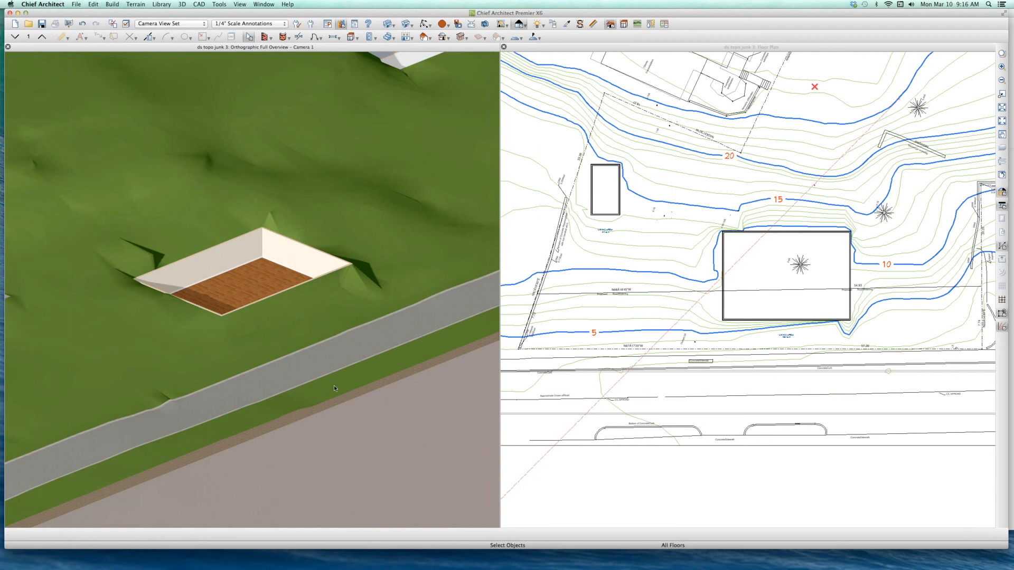
{"action": "left_click", "coordinate": [334, 390]}
{"action": "double_click", "coordinate": [346, 364]}
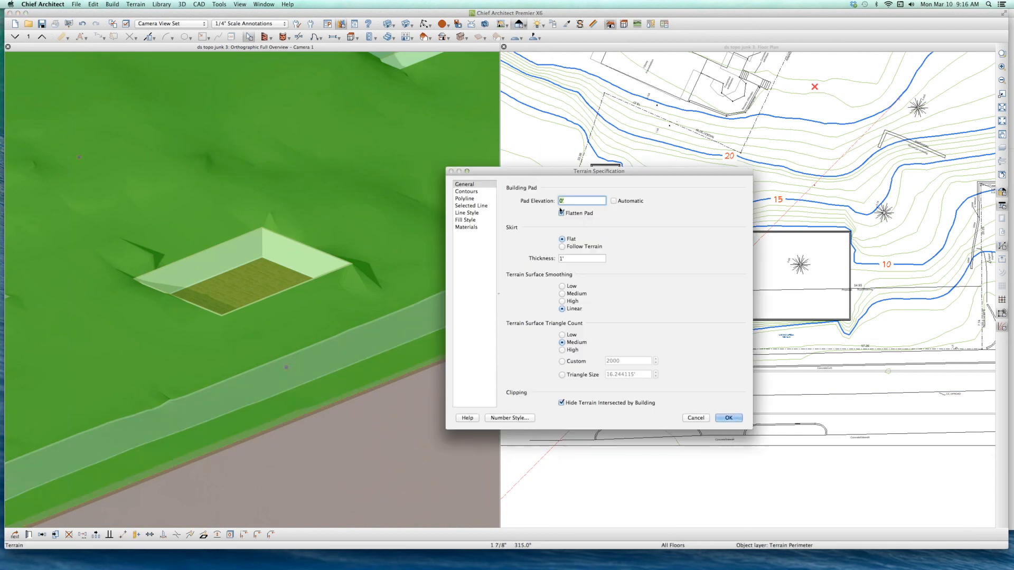
{"action": "key", "text": "Return"}
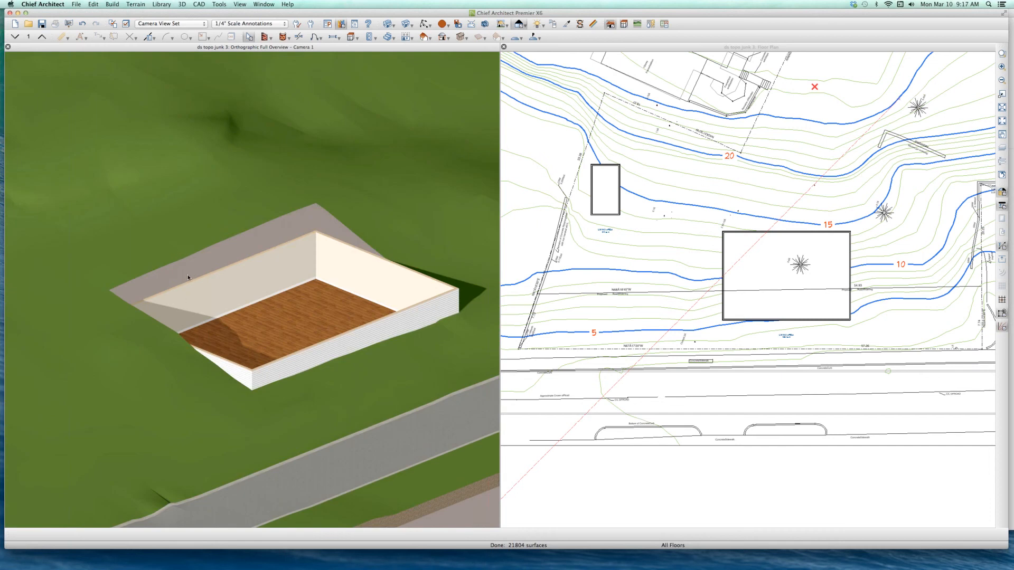
Step: Set the terrain skirt to Follow Terrain in the Terrain Specification
{"action": "scroll", "coordinate": [187, 260], "scroll_direction": "down", "scroll_amount": 5}
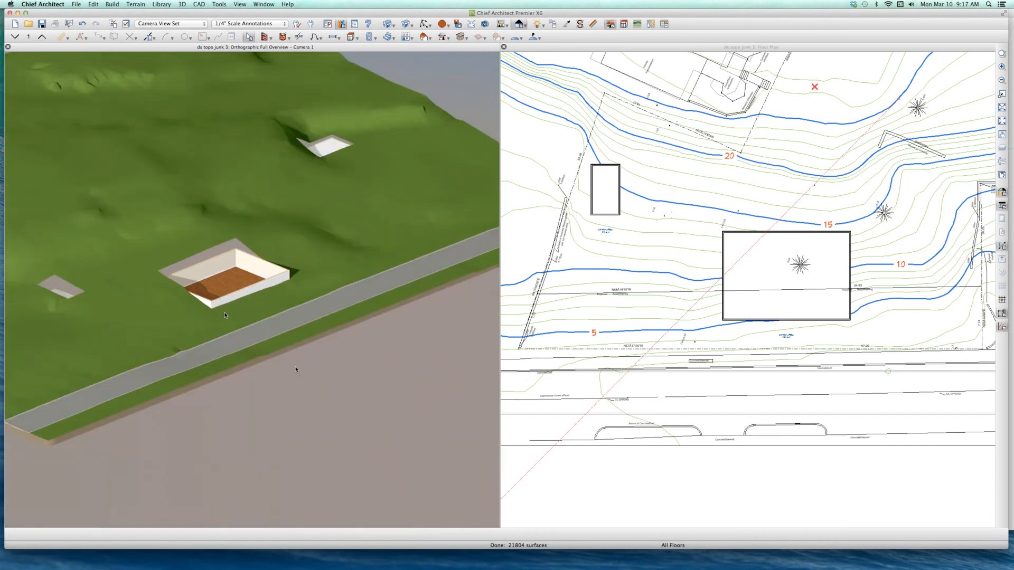
{"action": "left_click", "coordinate": [311, 331]}
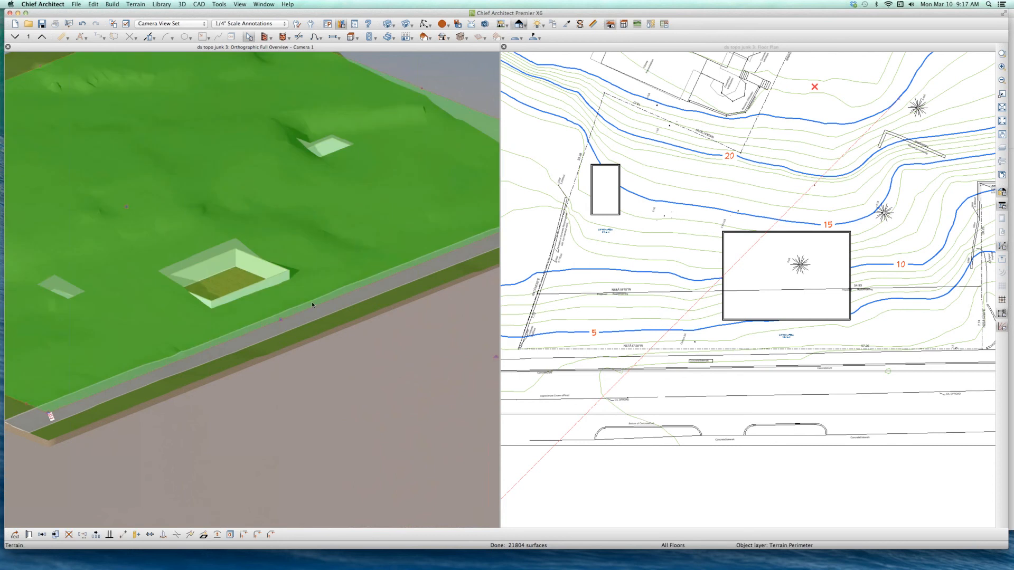
{"action": "double_click", "coordinate": [329, 256]}
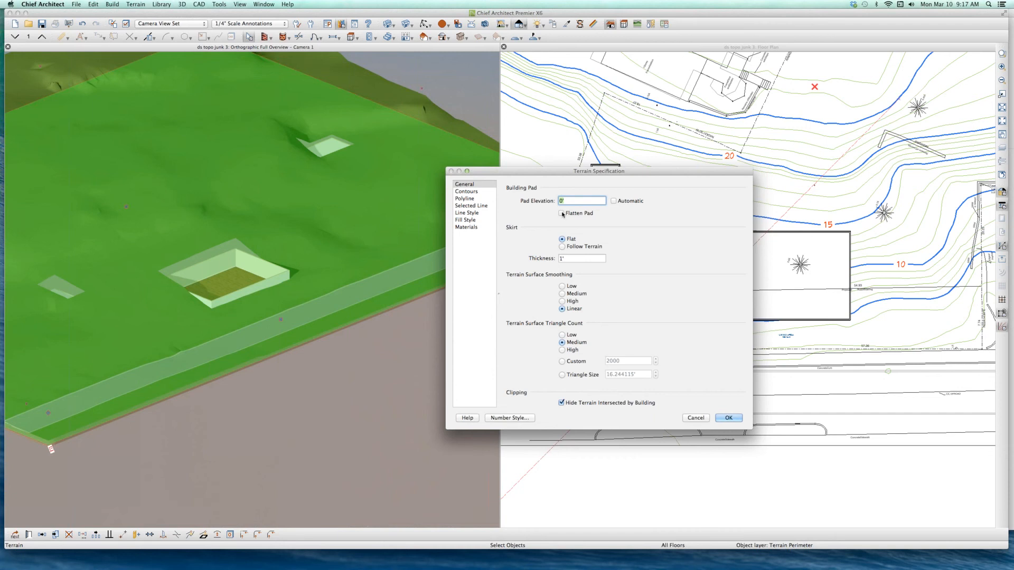
{"action": "left_click", "coordinate": [575, 247]}
{"action": "left_click", "coordinate": [738, 420]}
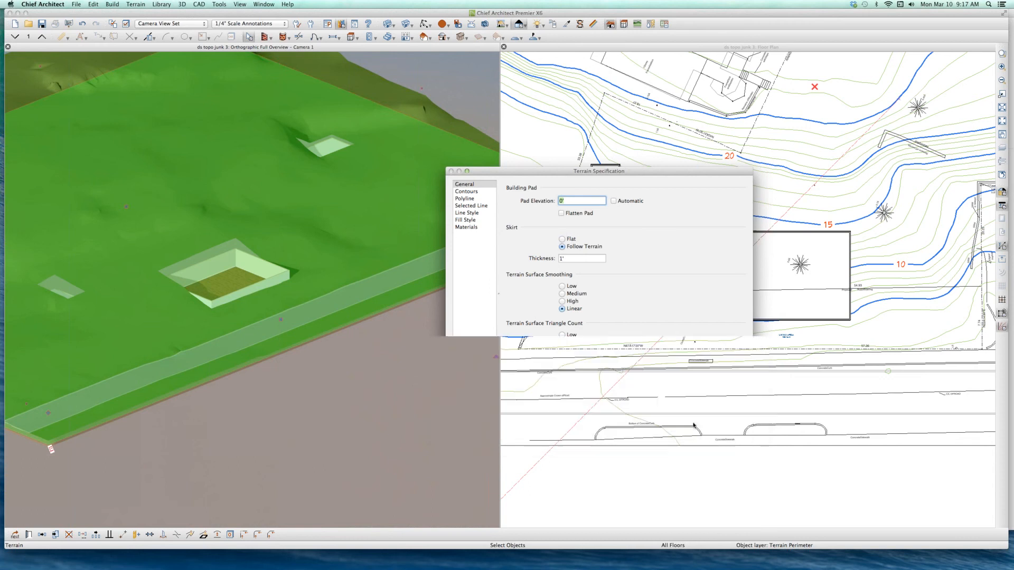
Step: Deselect the terrain and examine the skirt along its outer edge from far away and close up
{"action": "scroll", "coordinate": [252, 323], "scroll_direction": "down", "scroll_amount": 5}
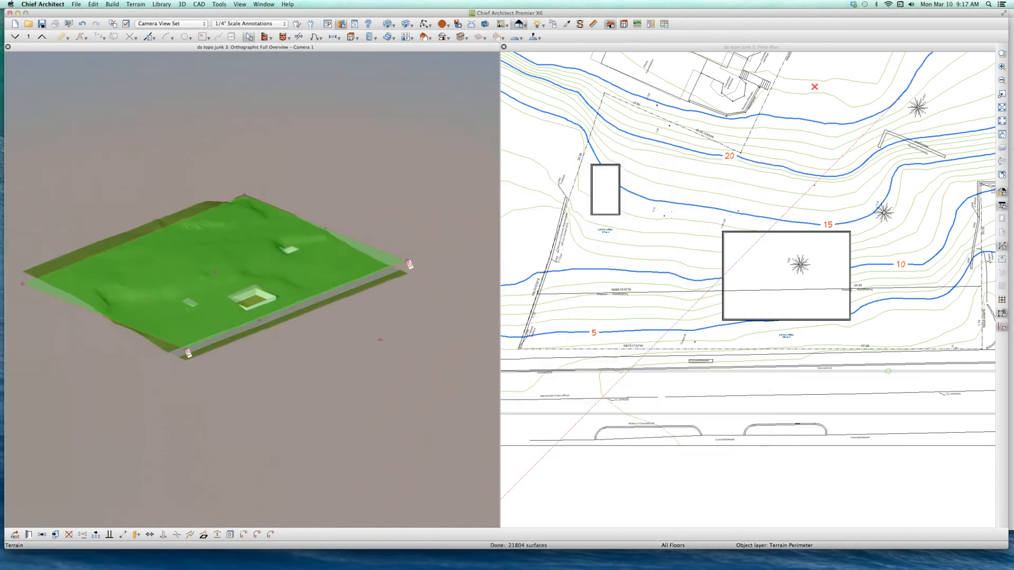
{"action": "scroll", "coordinate": [101, 186], "scroll_direction": "up", "scroll_amount": 2}
{"action": "key", "text": "Escape"}
{"action": "scroll", "coordinate": [186, 227], "scroll_direction": "down", "scroll_amount": 3}
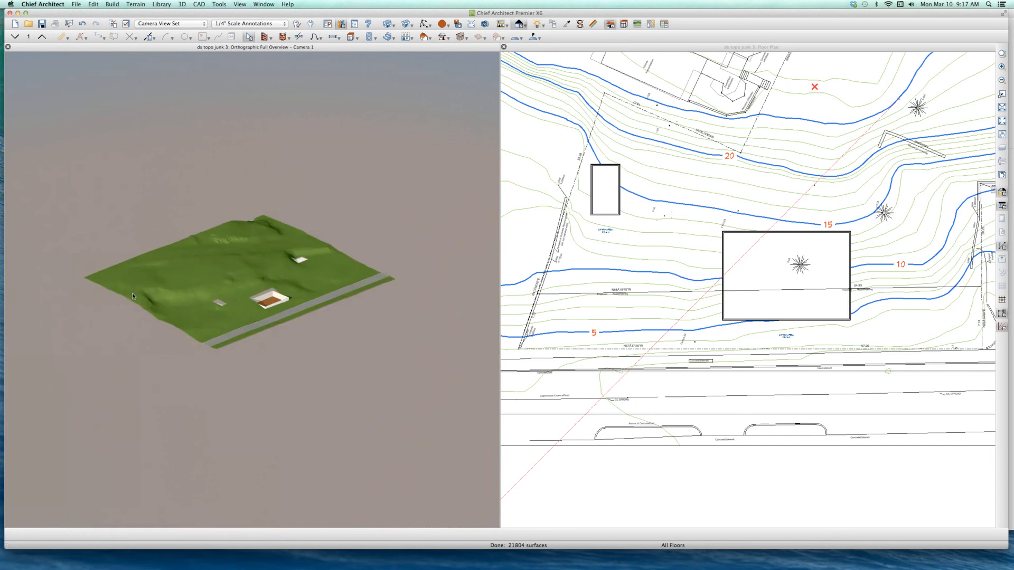
{"action": "scroll", "coordinate": [114, 291], "scroll_direction": "up", "scroll_amount": 1}
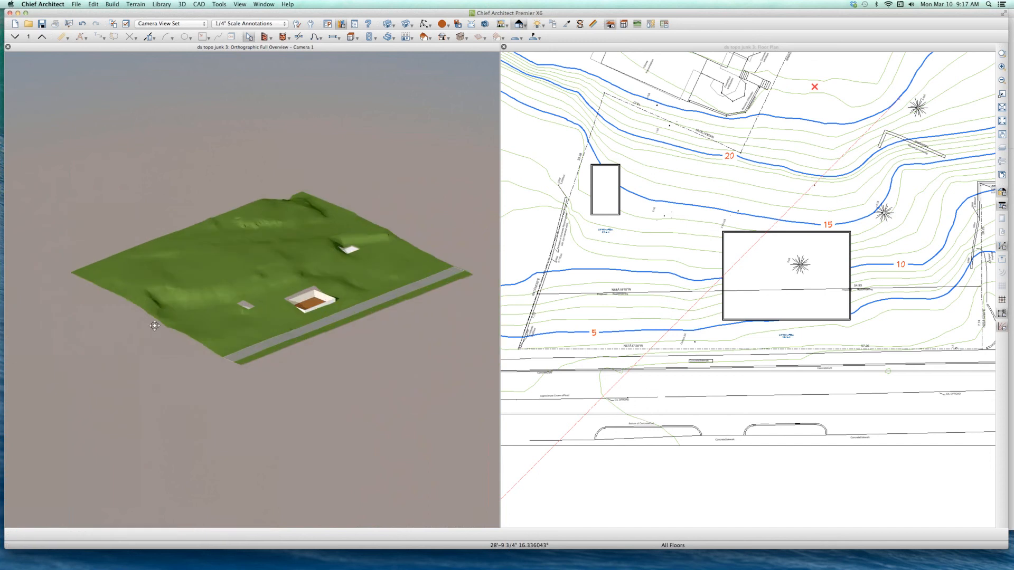
{"action": "middle_click_drag", "start_coordinate": [163, 317], "coordinate": [174, 310]}
{"action": "scroll", "coordinate": [106, 243], "scroll_direction": "up", "scroll_amount": 4}
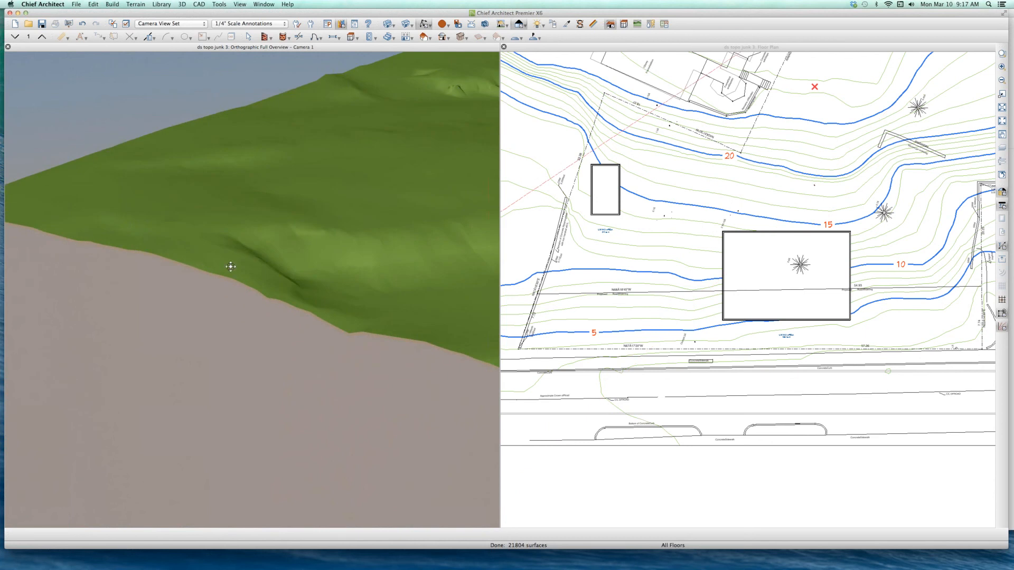
{"action": "scroll", "coordinate": [204, 274], "scroll_direction": "down", "scroll_amount": 4}
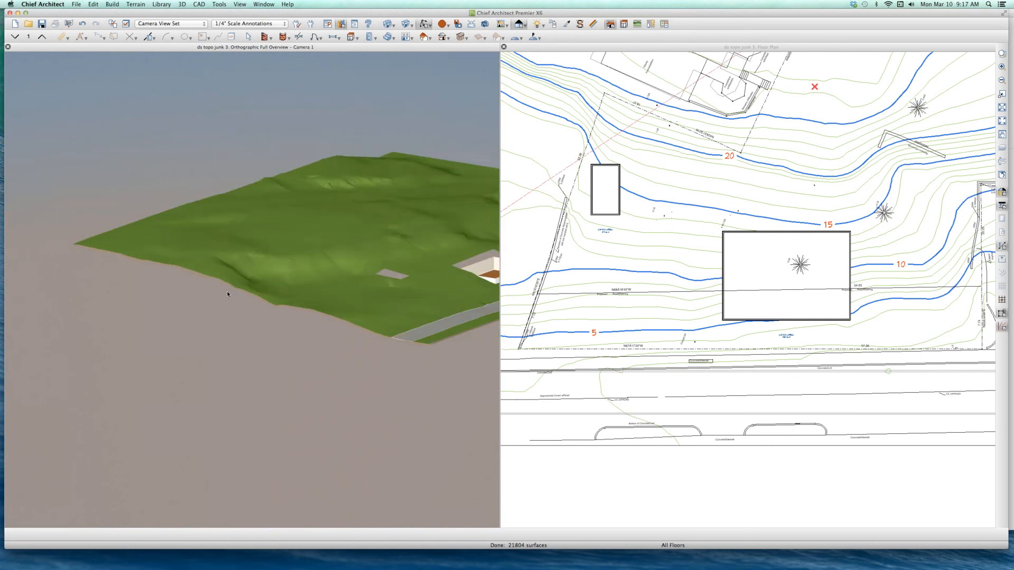
Step: Set the terrain skirt thickness to 12' in the Terrain Specification
{"action": "key", "text": "space"}
{"action": "double_click", "coordinate": [245, 255]}
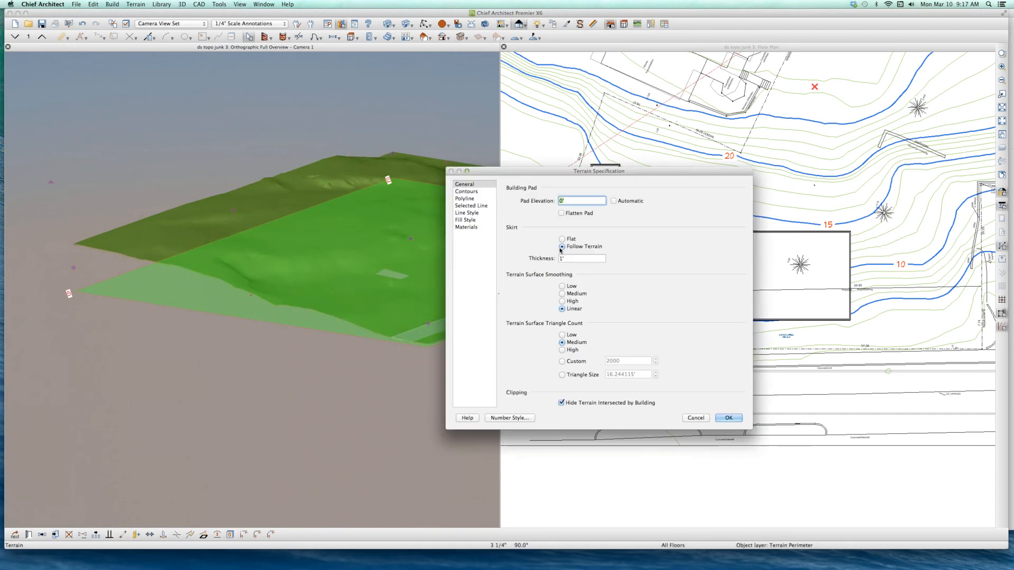
{"action": "key", "text": "Tab"}
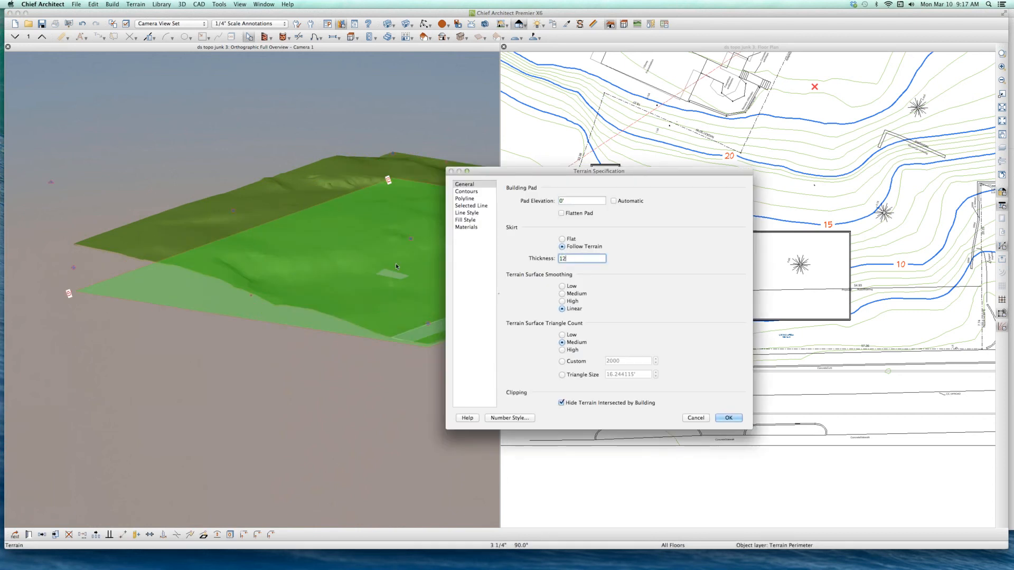
{"action": "key", "text": "Return"}
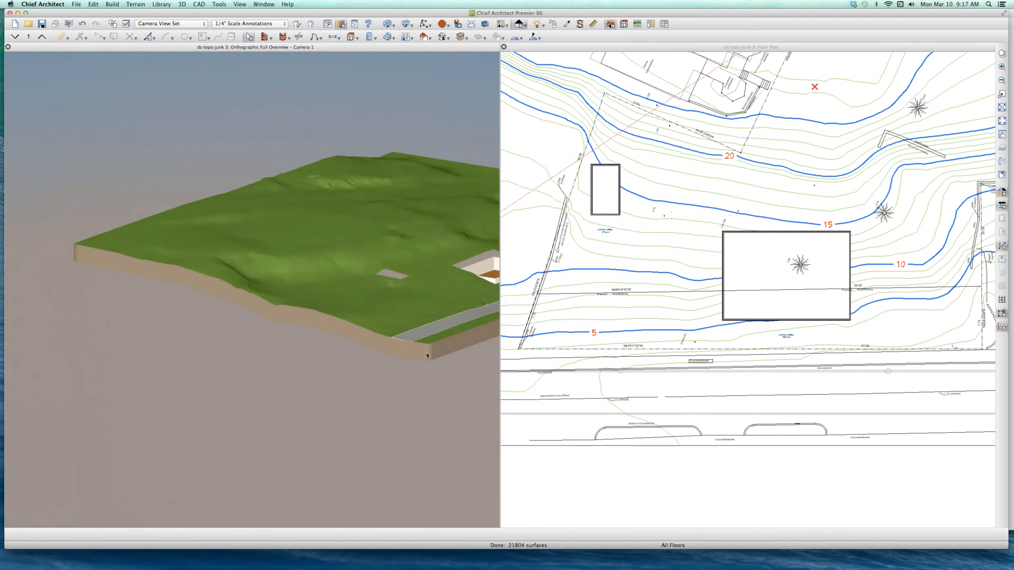
Step: Change the terrain skirt to Flat in the Terrain Specification
{"action": "middle_click_drag", "start_coordinate": [185, 280], "coordinate": [144, 215]}
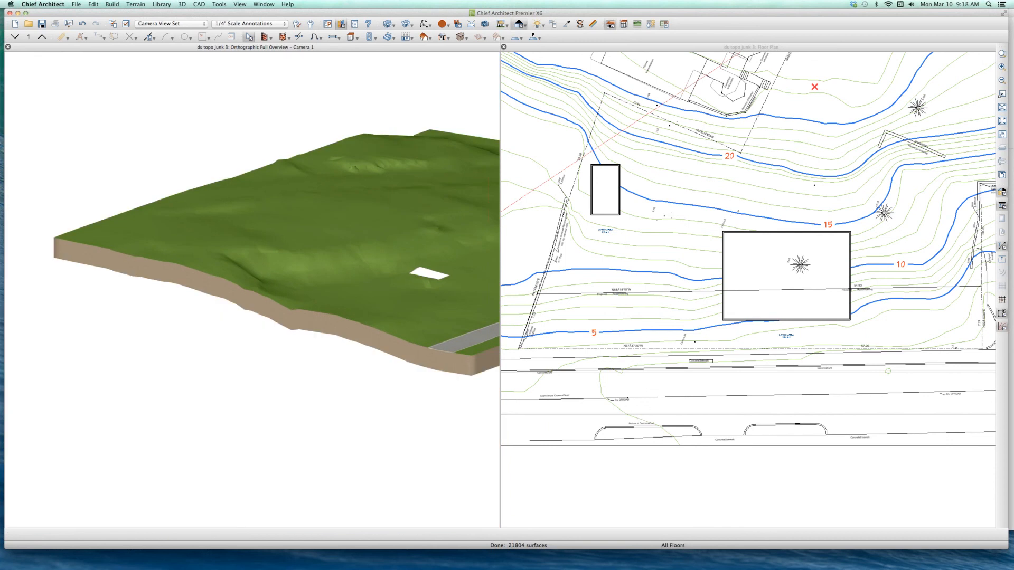
{"action": "scroll", "coordinate": [301, 352], "scroll_direction": "down", "scroll_amount": 4}
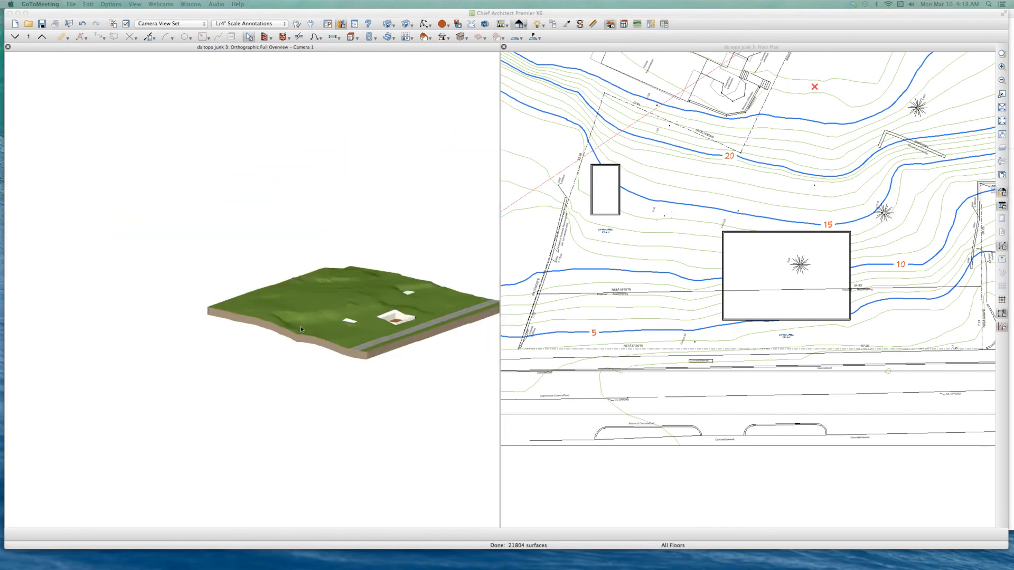
{"action": "scroll", "coordinate": [299, 335], "scroll_direction": "up", "scroll_amount": 3}
{"action": "left_click", "coordinate": [254, 295]}
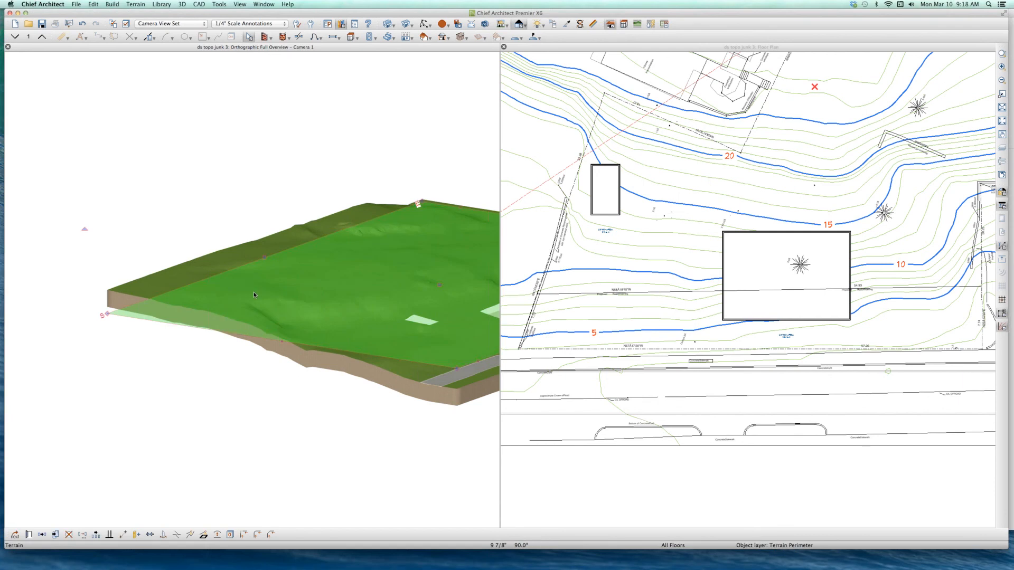
{"action": "double_click", "coordinate": [332, 276]}
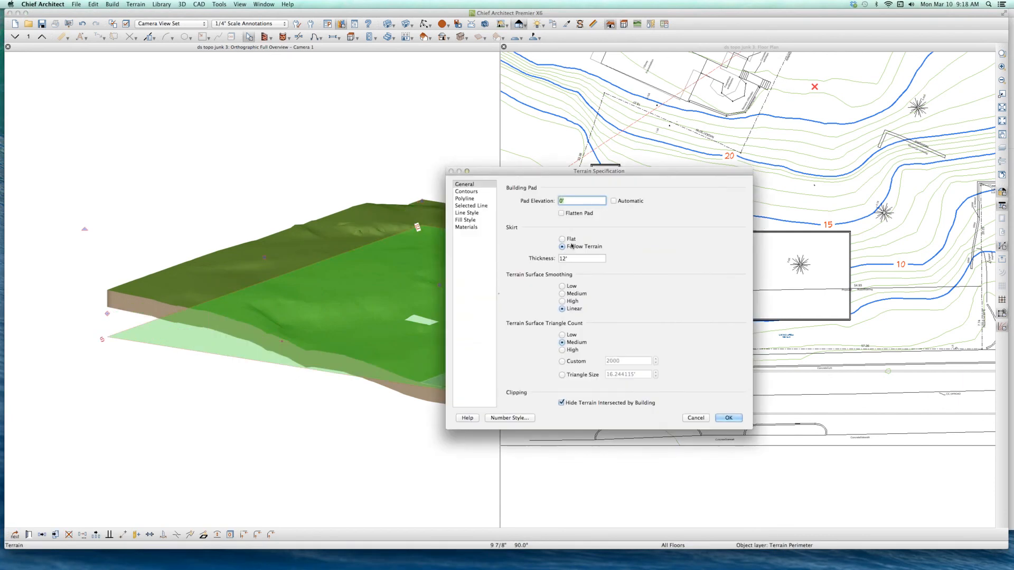
{"action": "left_click", "coordinate": [573, 239]}
{"action": "key", "text": "Return"}
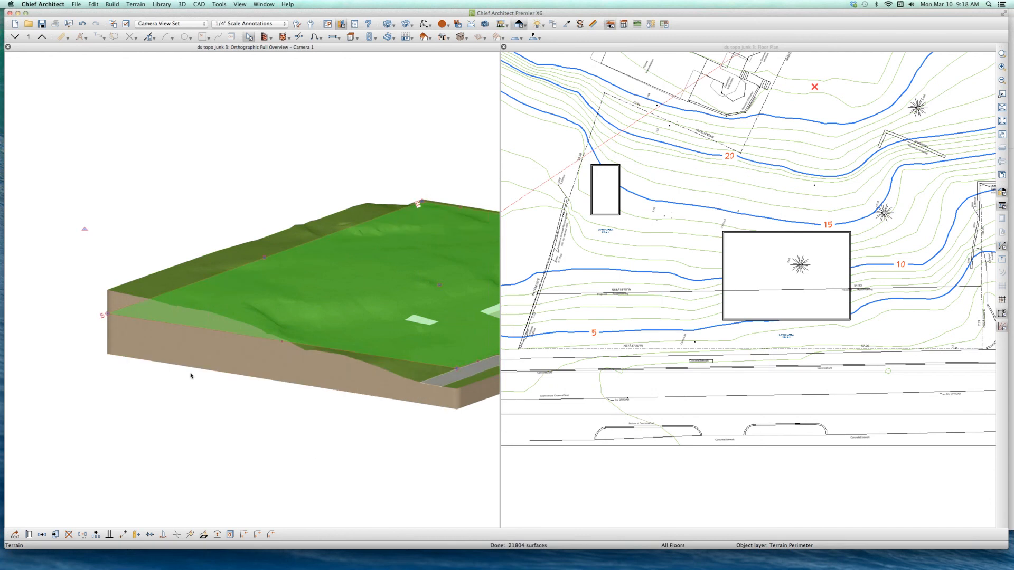
Step: Deselect the terrain and examine the flat skirt around the site from several angles and distances
{"action": "scroll", "coordinate": [144, 372], "scroll_direction": "down", "scroll_amount": 1}
{"action": "left_click", "coordinate": [350, 394]}
{"action": "scroll", "coordinate": [350, 394], "scroll_direction": "up", "scroll_amount": 1}
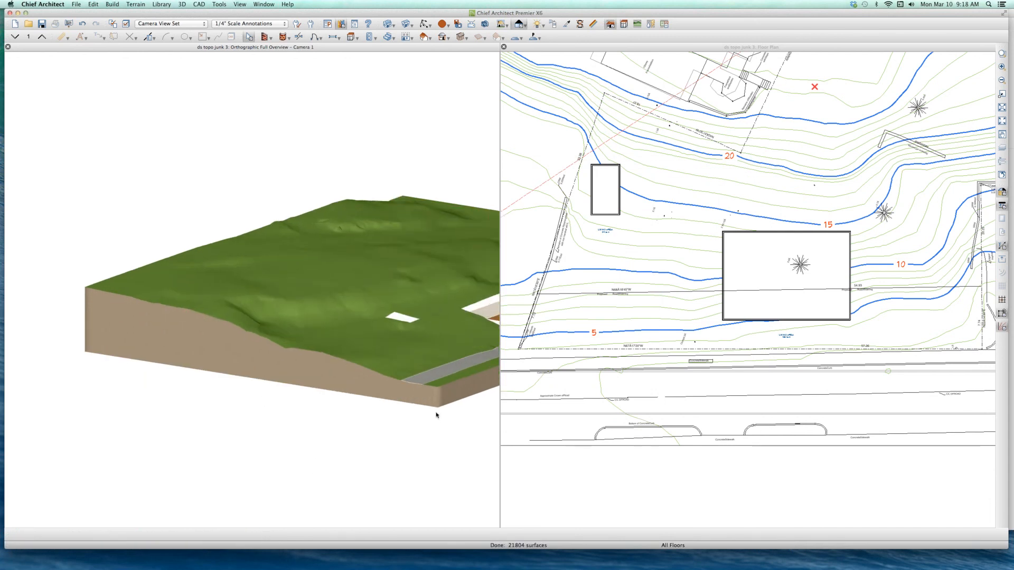
{"action": "scroll", "coordinate": [437, 396], "scroll_direction": "up", "scroll_amount": 2}
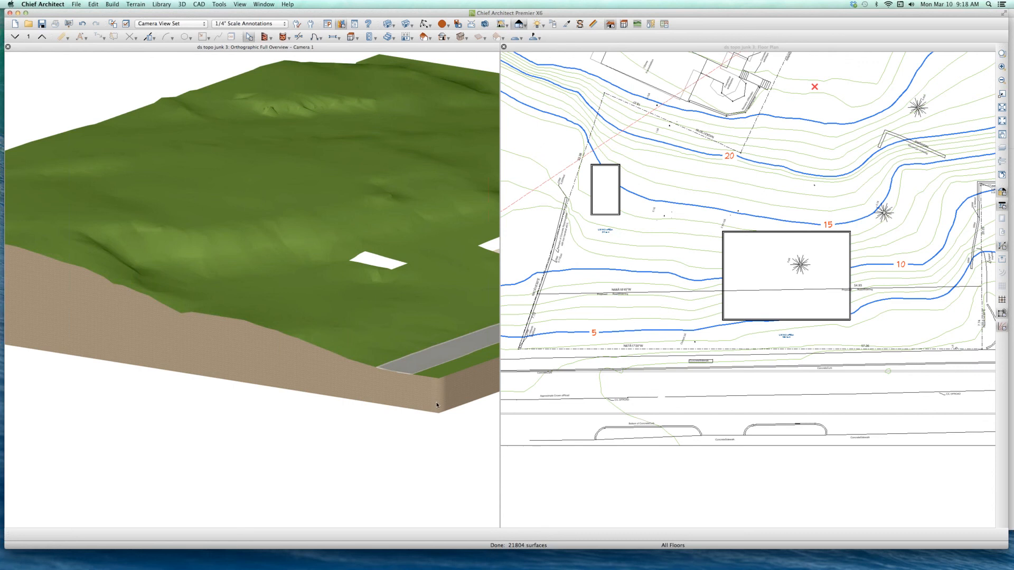
{"action": "scroll", "coordinate": [412, 375], "scroll_direction": "down", "scroll_amount": 2}
{"action": "scroll", "coordinate": [317, 402], "scroll_direction": "down", "scroll_amount": 2}
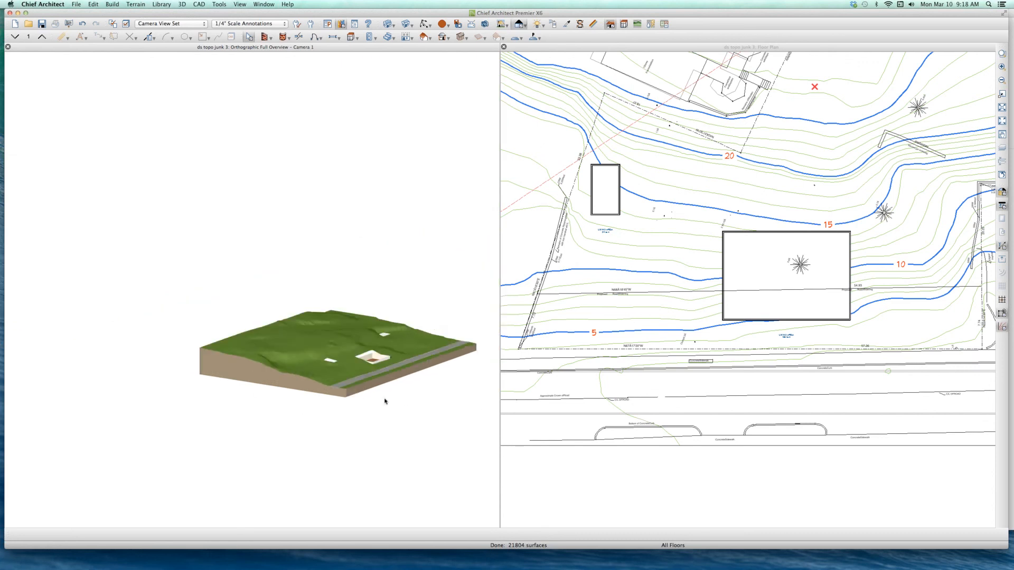
{"action": "middle_click_drag", "start_coordinate": [375, 448], "coordinate": [345, 439]}
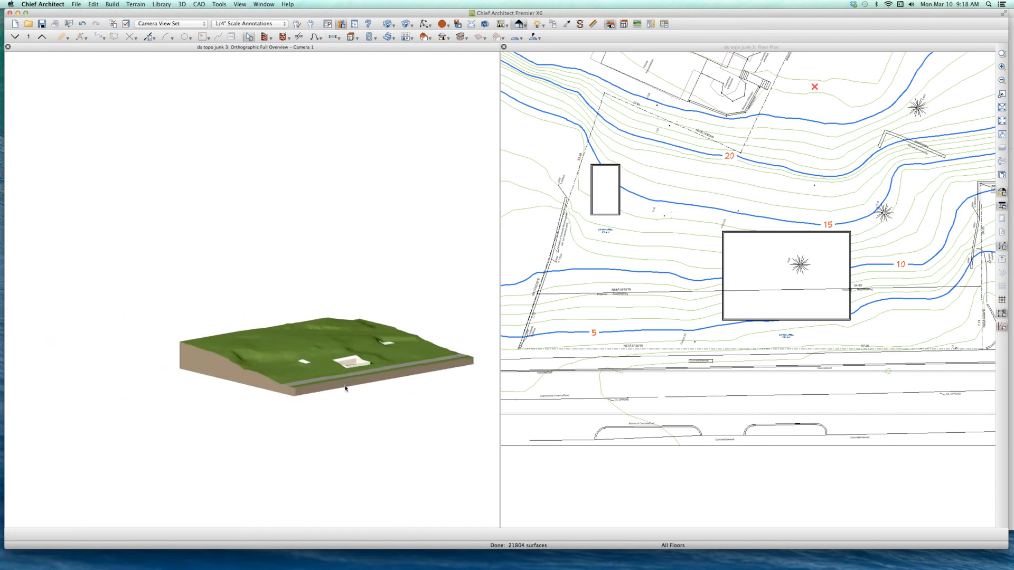
{"action": "middle_click_drag", "start_coordinate": [346, 390], "coordinate": [294, 404]}
{"action": "scroll", "coordinate": [303, 397], "scroll_direction": "up", "scroll_amount": 3}
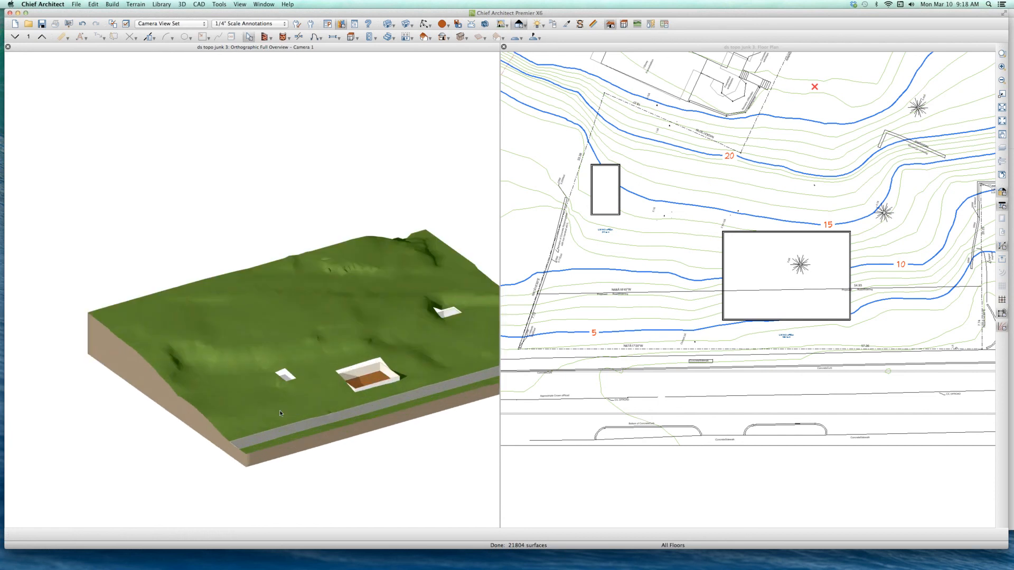
Step: Try Low terrain surface smoothing in the Terrain Specification, then agree to use the linear interpolator instead
{"action": "left_click", "coordinate": [317, 396]}
{"action": "scroll", "coordinate": [331, 395], "scroll_direction": "up", "scroll_amount": 2}
{"action": "scroll", "coordinate": [374, 390], "scroll_direction": "up", "scroll_amount": 2}
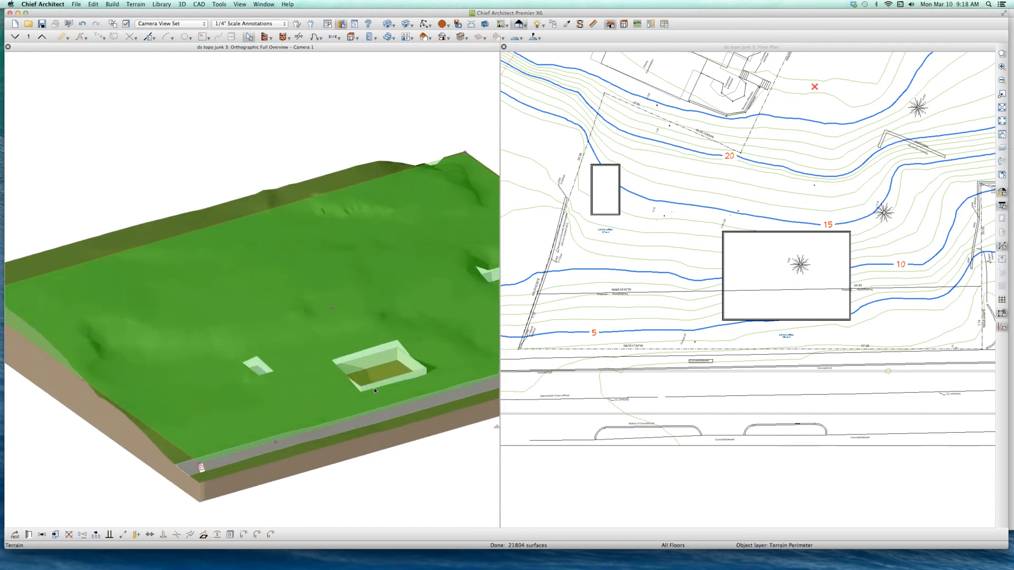
{"action": "double_click", "coordinate": [366, 397]}
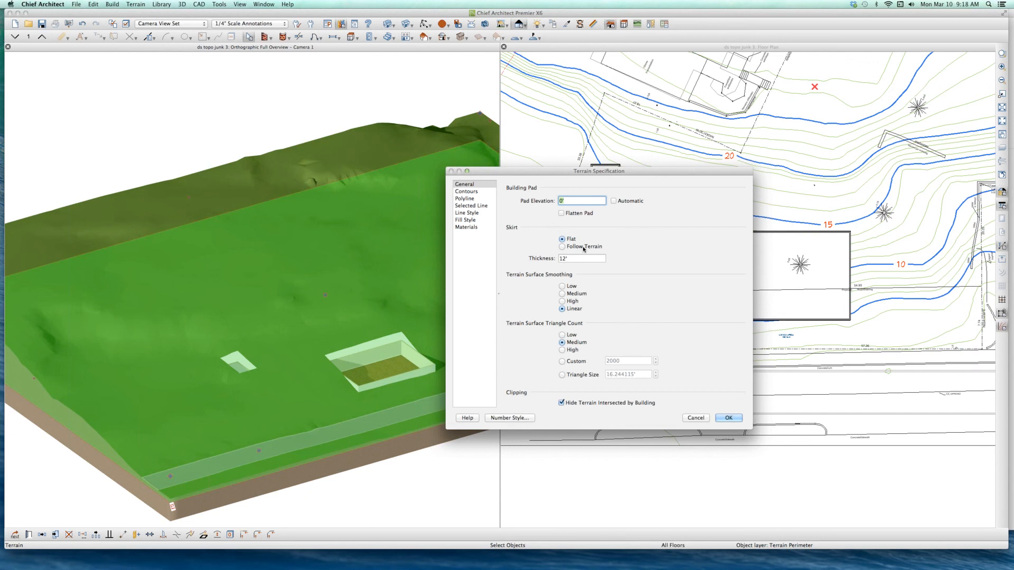
{"action": "left_click", "coordinate": [574, 262]}
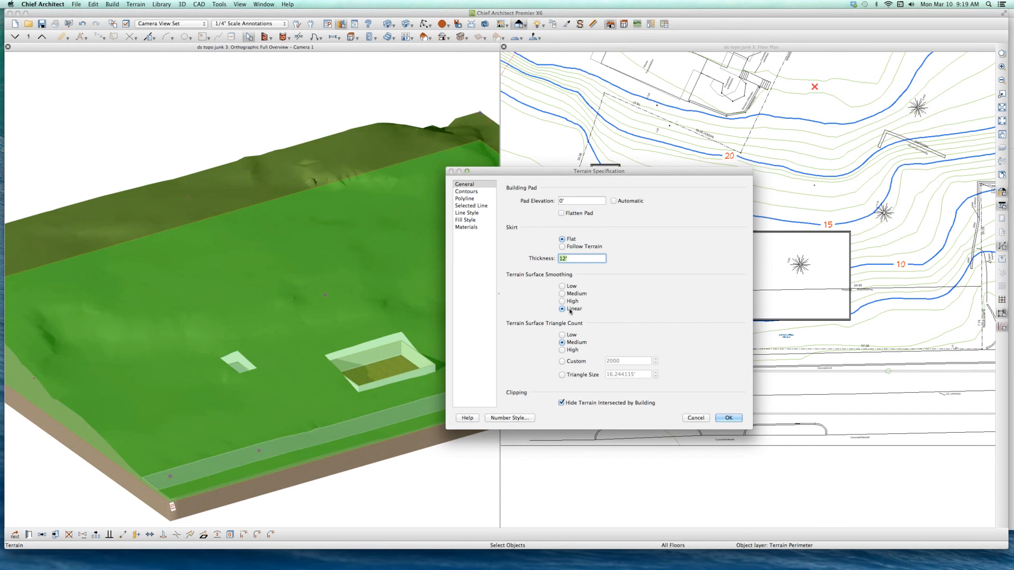
{"action": "left_click", "coordinate": [573, 286]}
{"action": "left_click", "coordinate": [729, 418]}
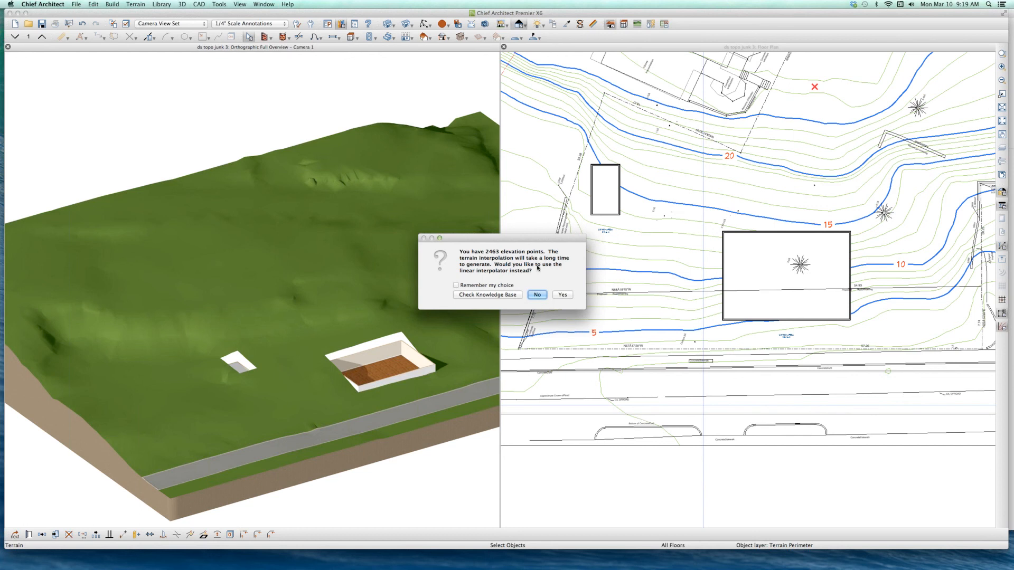
{"action": "left_click", "coordinate": [561, 296]}
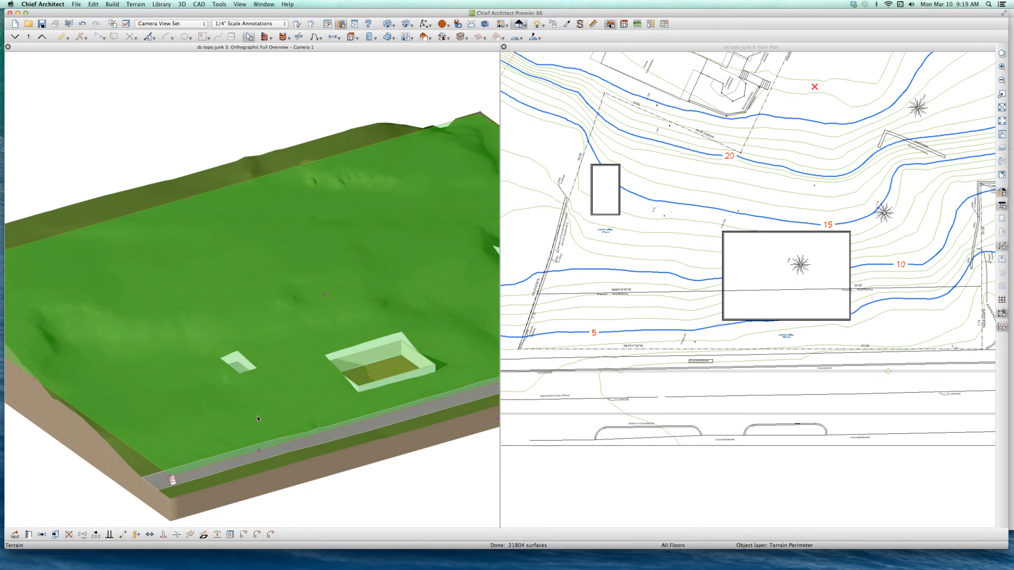
Step: Review the terrain surface smoothing and triangle count settings, and turn off Hide Terrain Intersected by Building
{"action": "double_click", "coordinate": [308, 393]}
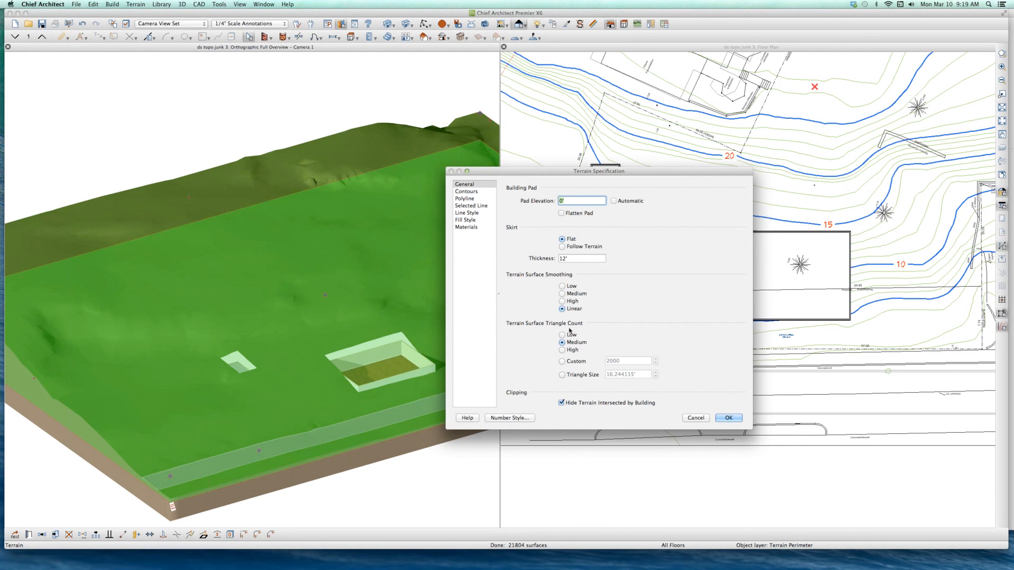
{"action": "left_click", "coordinate": [726, 417]}
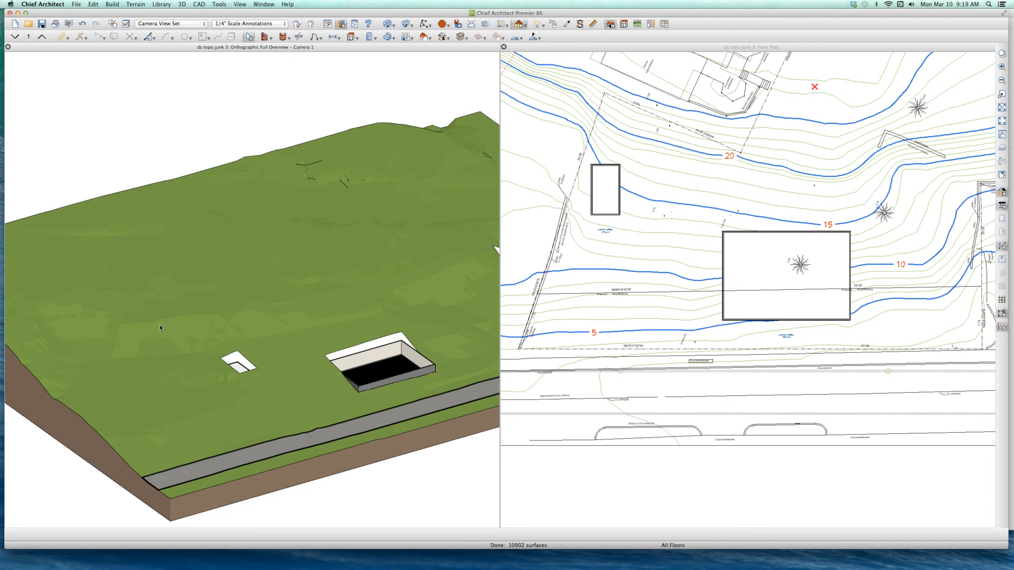
{"action": "double_click", "coordinate": [204, 298]}
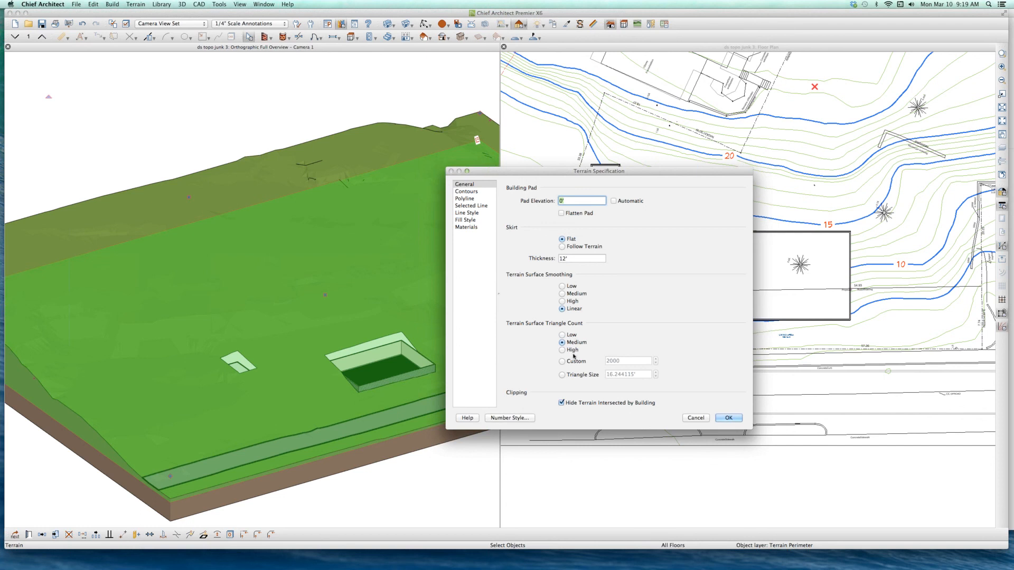
{"action": "left_click", "coordinate": [562, 403]}
{"action": "left_click", "coordinate": [729, 418]}
Step: Examine how the terrain meets the walls and interior of the large building
{"action": "scroll", "coordinate": [391, 366], "scroll_direction": "up", "scroll_amount": 5}
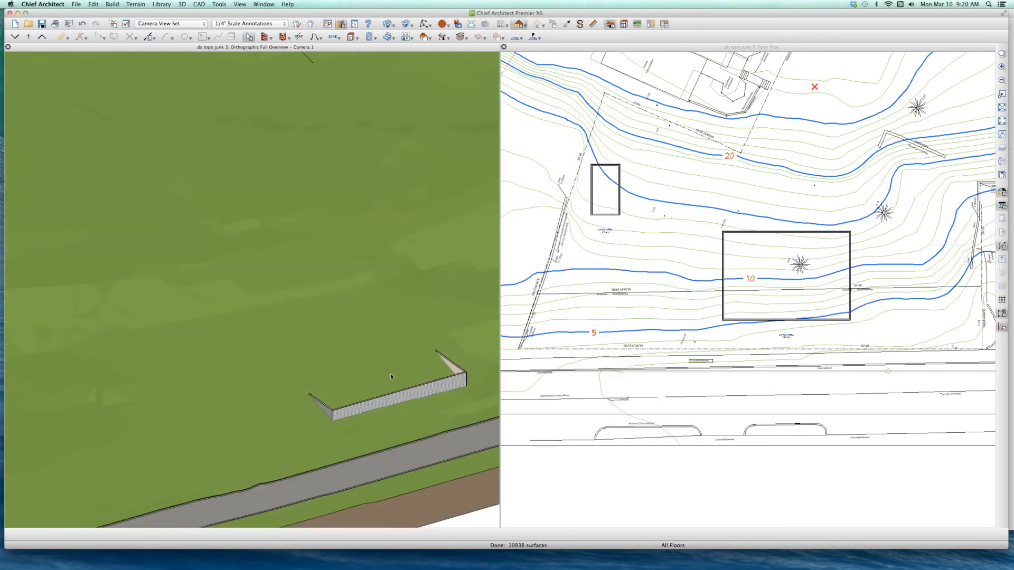
{"action": "scroll", "coordinate": [390, 376], "scroll_direction": "up", "scroll_amount": 3}
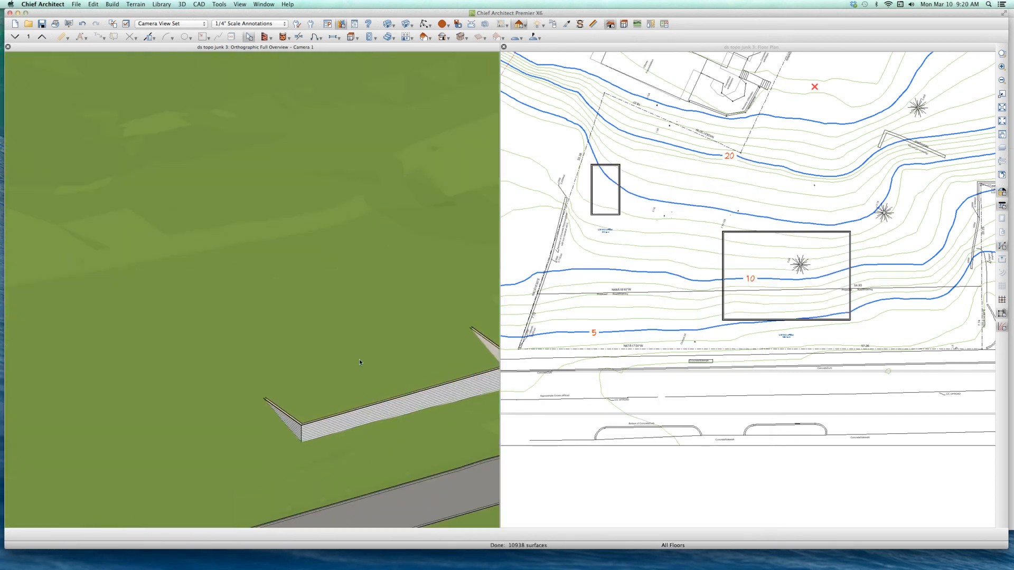
{"action": "scroll", "coordinate": [360, 363], "scroll_direction": "down", "scroll_amount": 5}
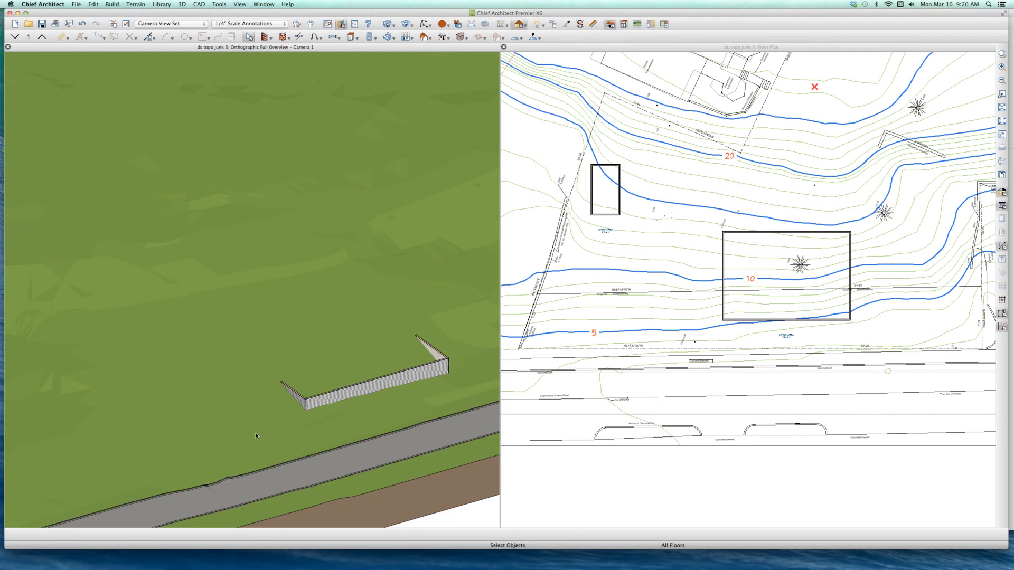
{"action": "left_click", "coordinate": [313, 414]}
{"action": "scroll", "coordinate": [361, 378], "scroll_direction": "up", "scroll_amount": 2}
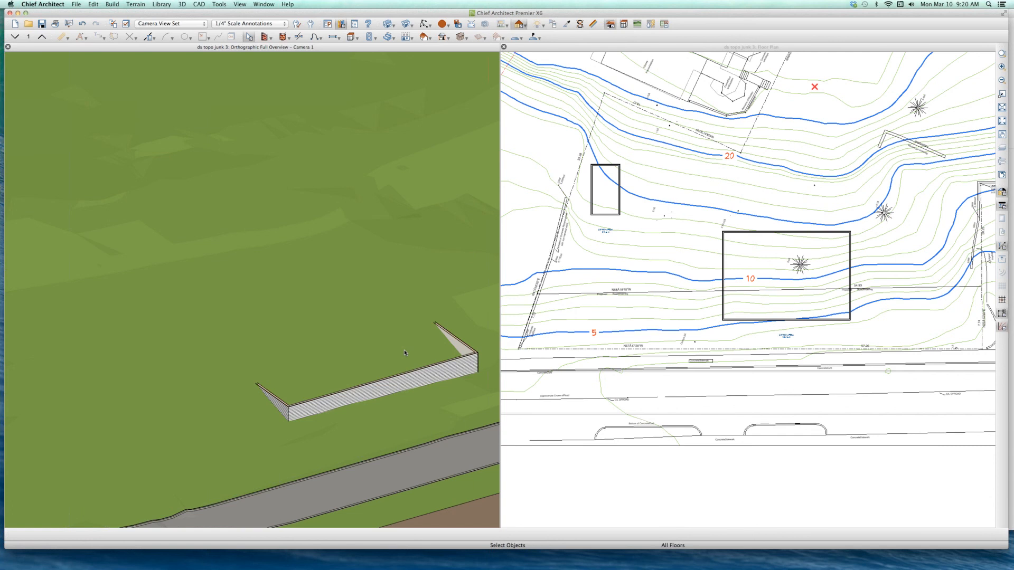
{"action": "scroll", "coordinate": [437, 354], "scroll_direction": "up", "scroll_amount": 2}
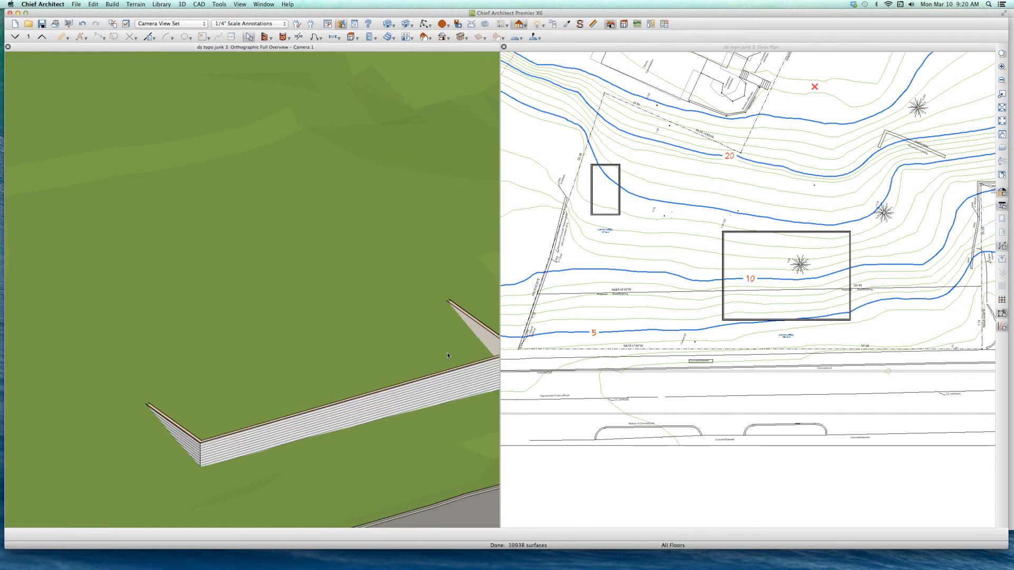
Step: Open the Terrain Specification of the site terrain and turn on Hide Terrain Intersected by Building
{"action": "scroll", "coordinate": [430, 353], "scroll_direction": "down", "scroll_amount": 3}
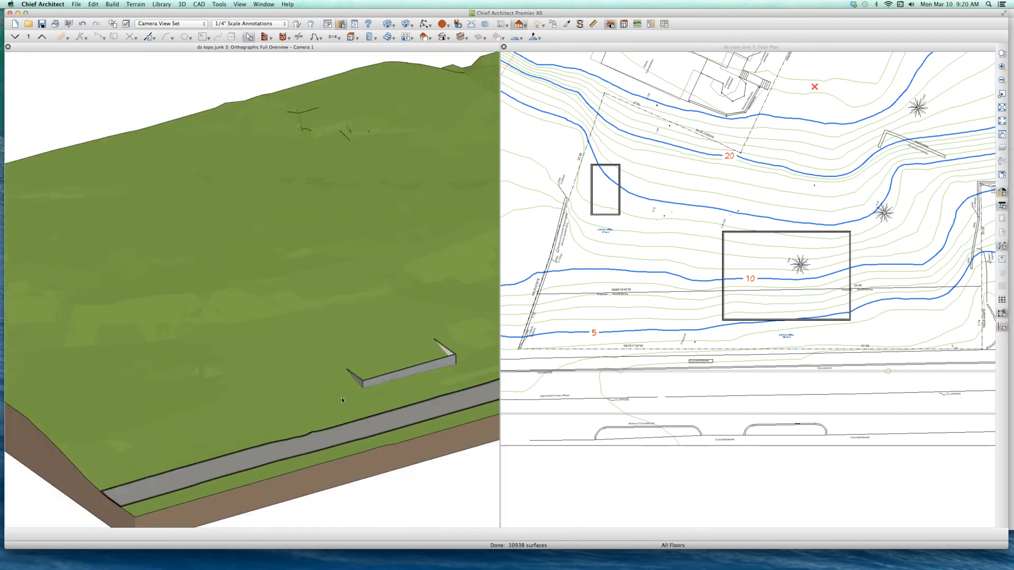
{"action": "scroll", "coordinate": [341, 397], "scroll_direction": "down", "scroll_amount": 1}
{"action": "left_click", "coordinate": [332, 397]}
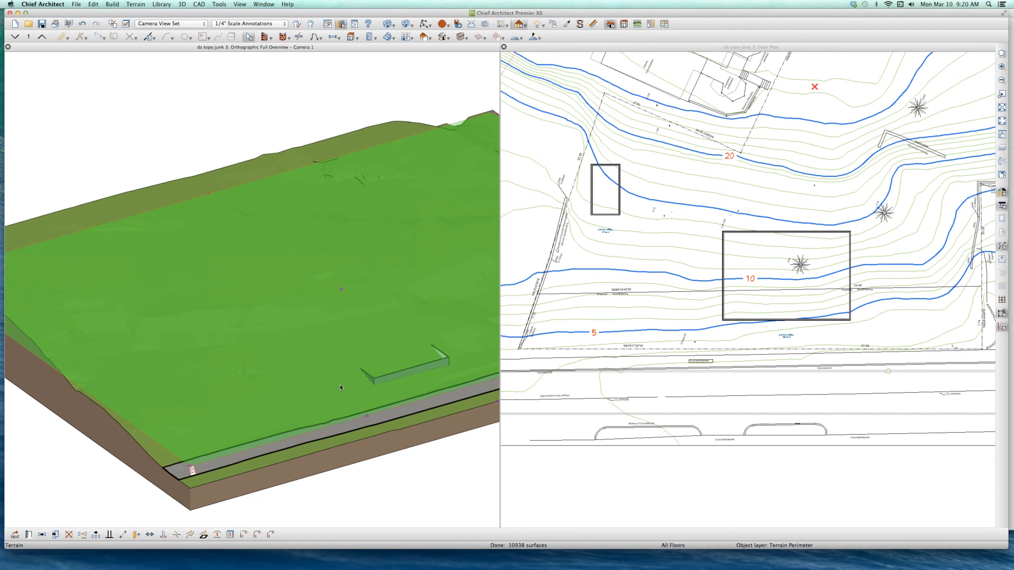
{"action": "double_click", "coordinate": [332, 397]}
{"action": "left_click", "coordinate": [598, 405]}
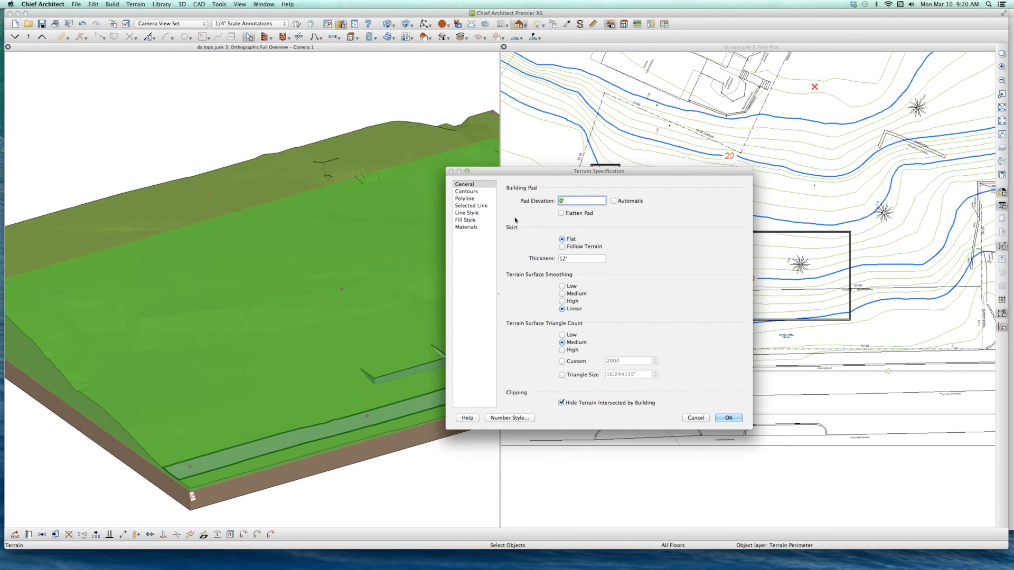
Step: Set the terrain's contour offset to 1', accept the settings and check the contour labels in the floor plan
{"action": "left_click", "coordinate": [467, 191]}
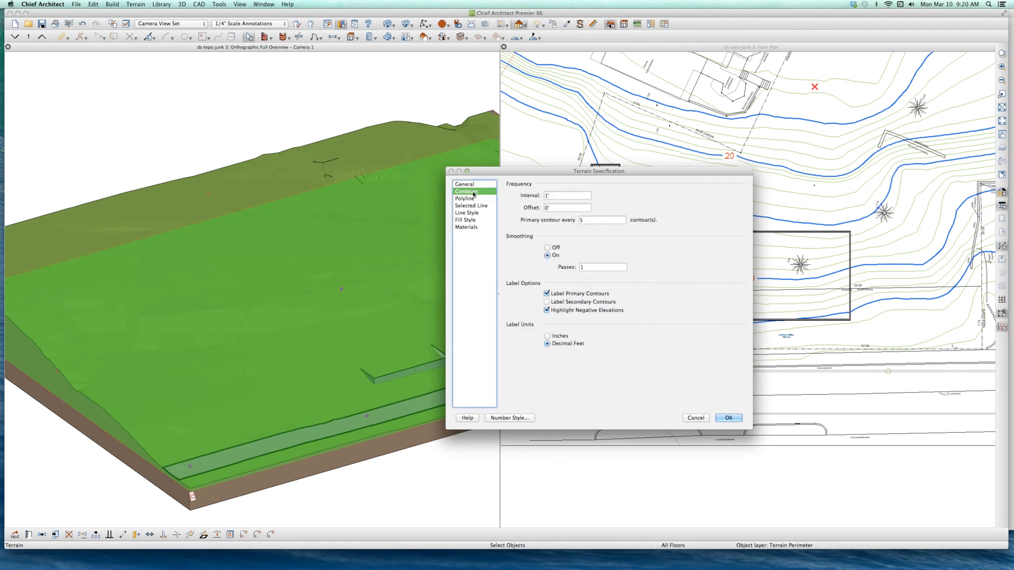
{"action": "key", "text": "Tab"}
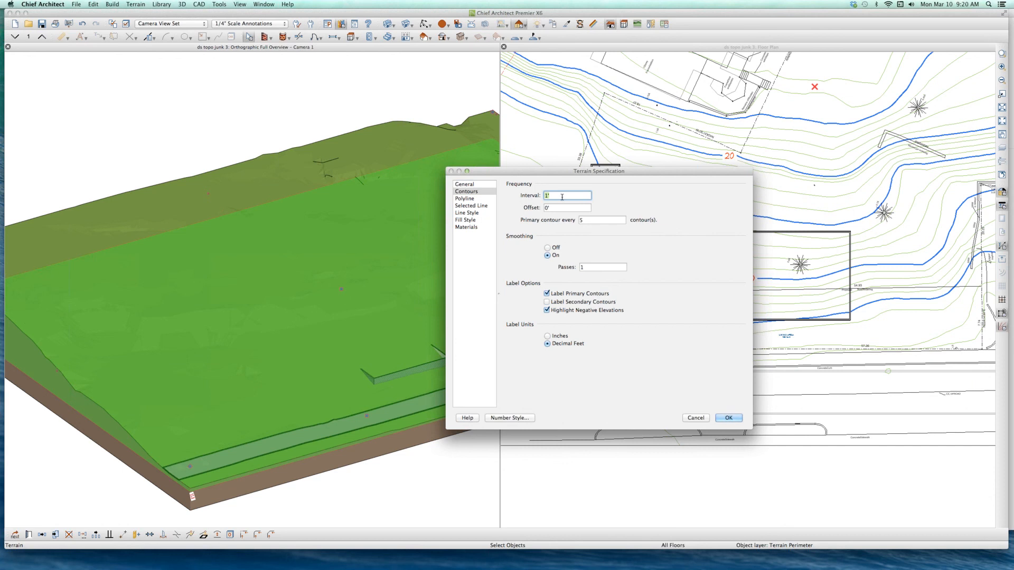
{"action": "key", "text": "Tab"}
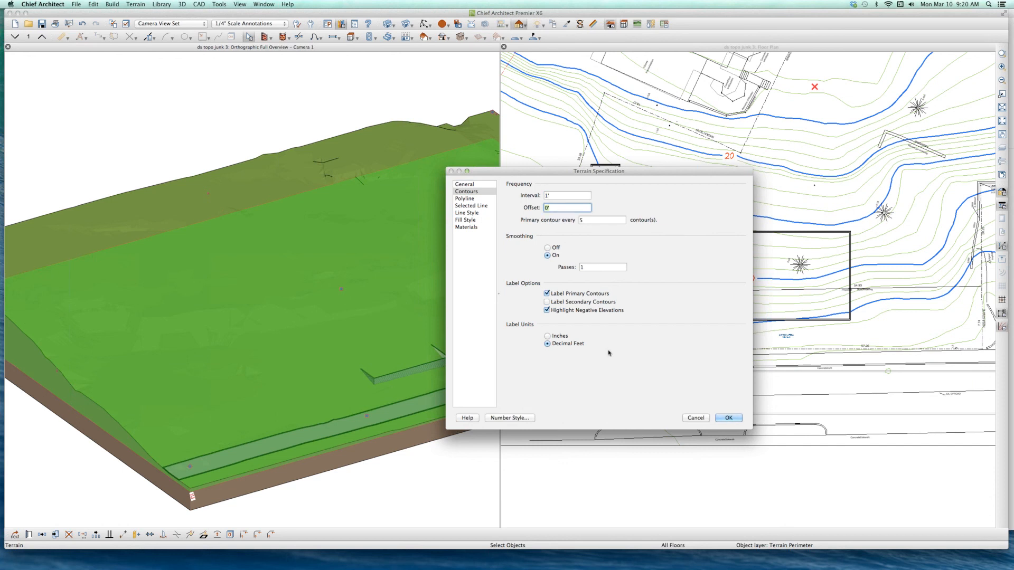
{"action": "type", "text": "1'"}
{"action": "key", "text": "Return"}
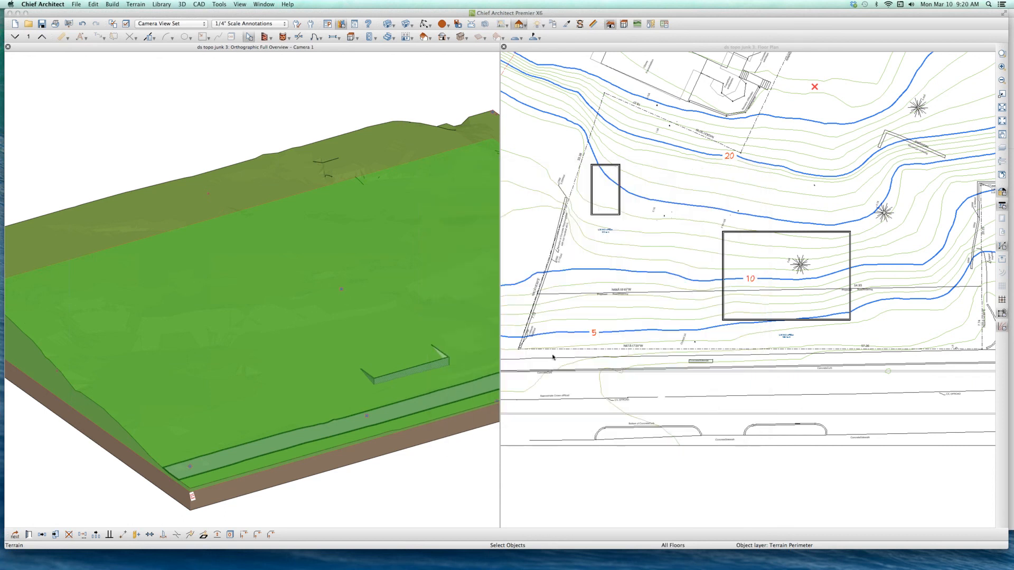
{"action": "left_click", "coordinate": [629, 308]}
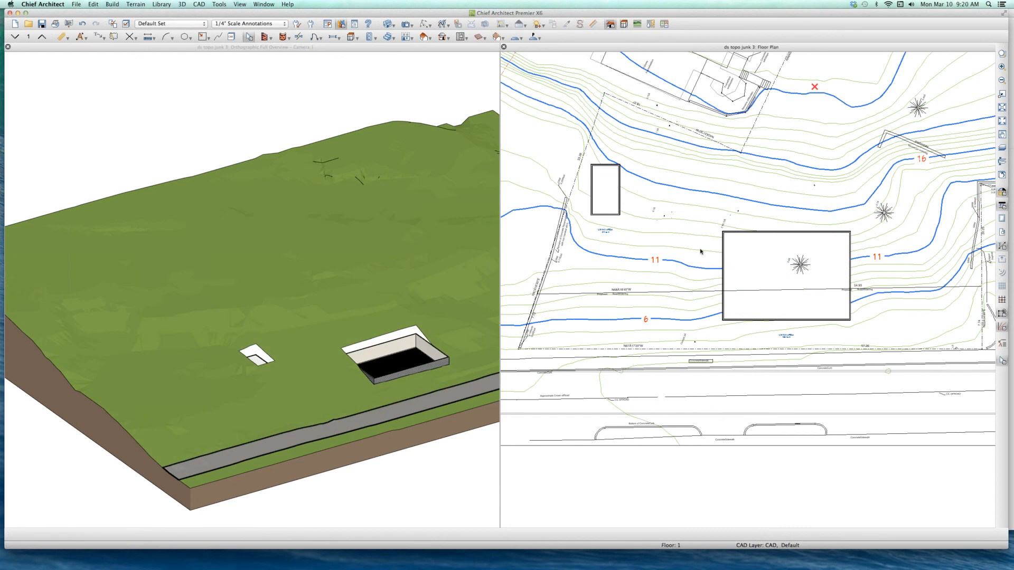
{"action": "scroll", "coordinate": [701, 251], "scroll_direction": "down", "scroll_amount": 3}
{"action": "scroll", "coordinate": [780, 243], "scroll_direction": "up", "scroll_amount": 3}
{"action": "scroll", "coordinate": [780, 242], "scroll_direction": "up", "scroll_amount": 1}
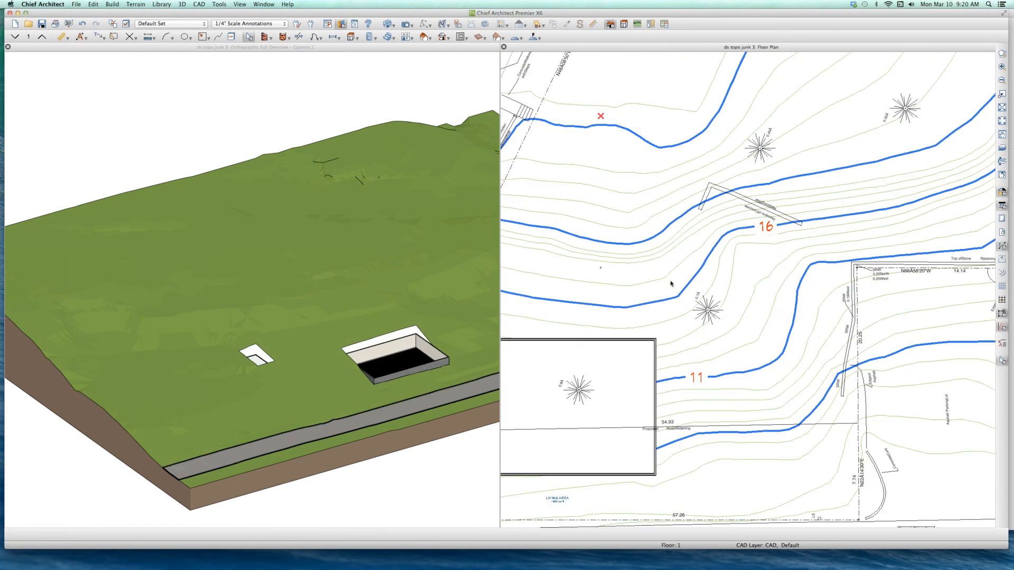
{"action": "scroll", "coordinate": [670, 280], "scroll_direction": "down", "scroll_amount": 2}
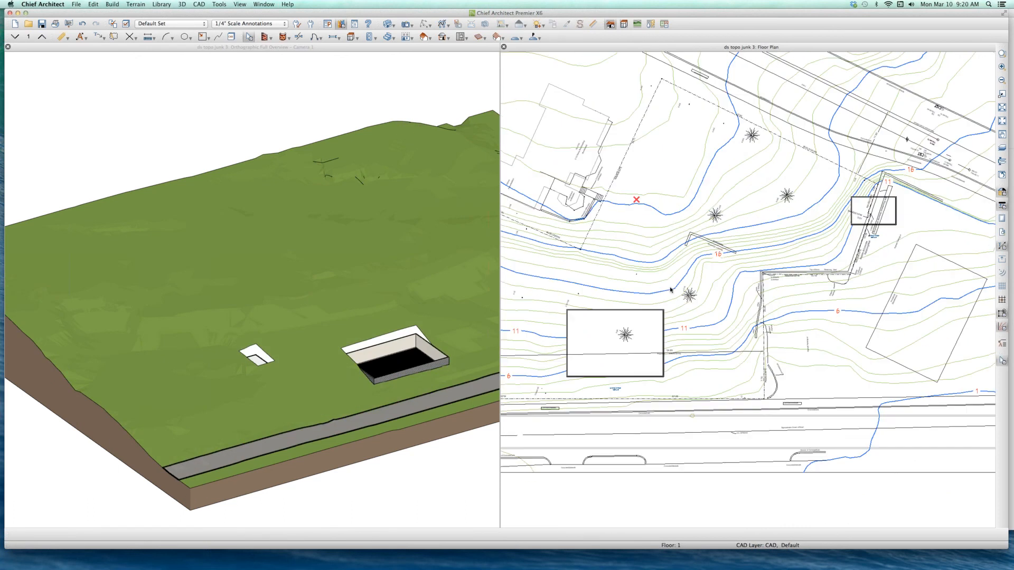
Step: Set the terrain's contour offset to 5' and check the primary contour labels around the buildings in the floor plan
{"action": "left_click", "coordinate": [426, 276]}
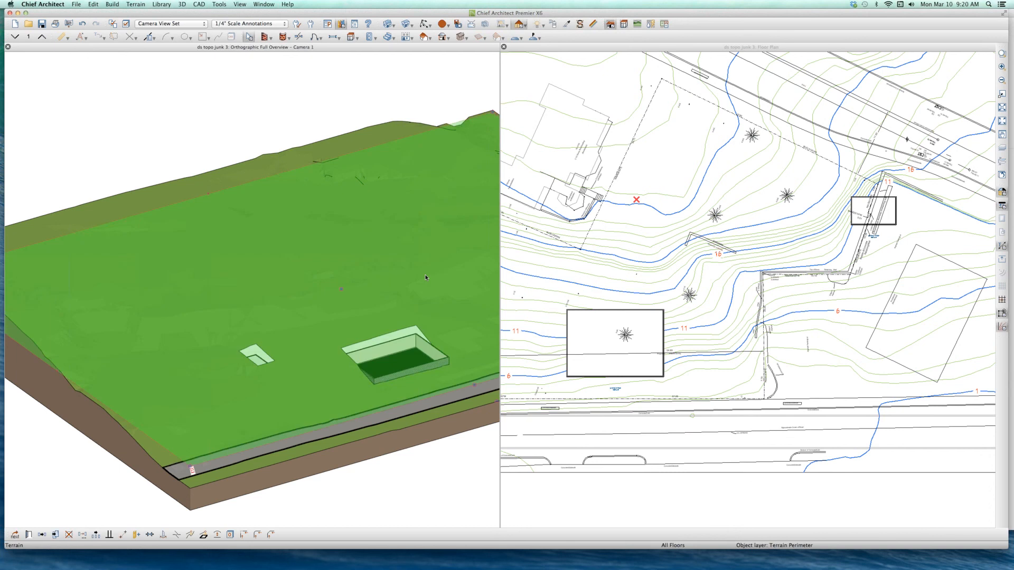
{"action": "double_click", "coordinate": [422, 261]}
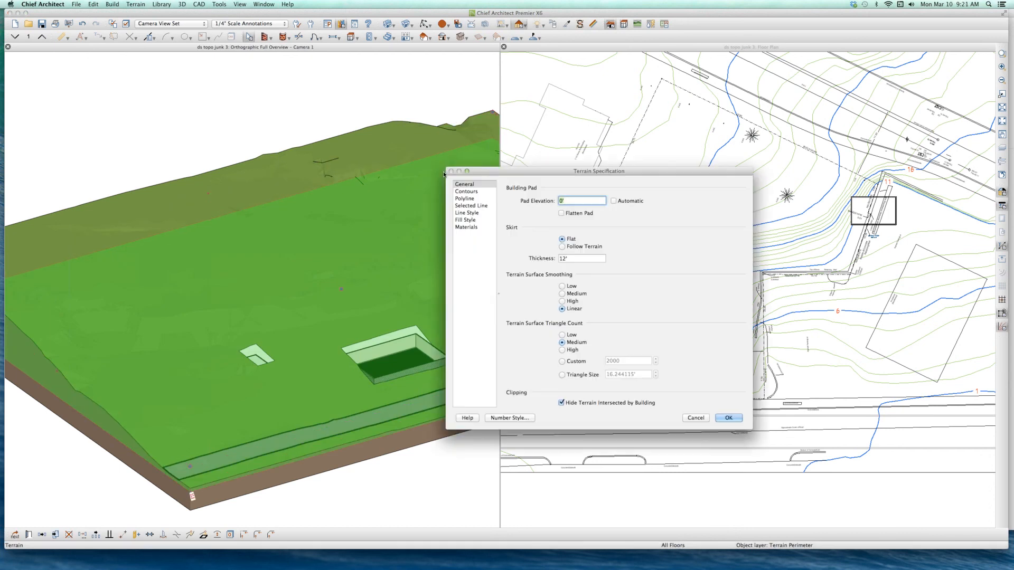
{"action": "left_click", "coordinate": [467, 192]}
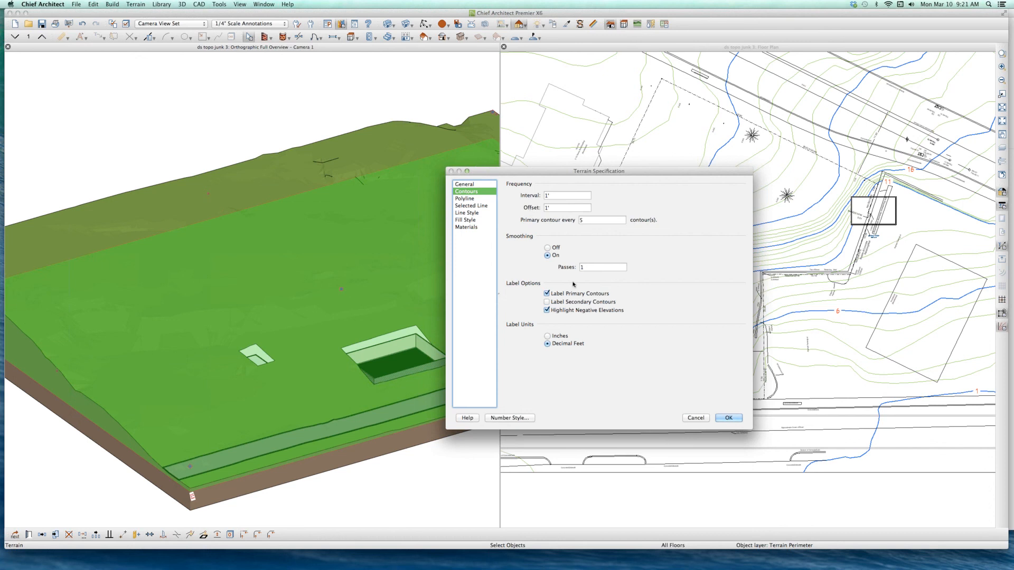
{"action": "left_click", "coordinate": [561, 209]}
{"action": "type", "text": "5"}
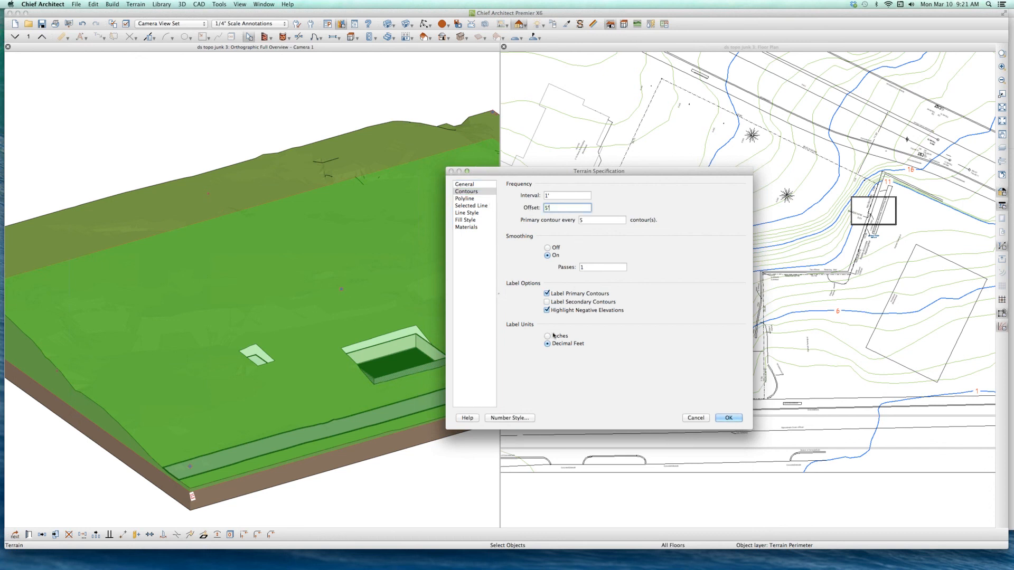
{"action": "key", "text": "Return"}
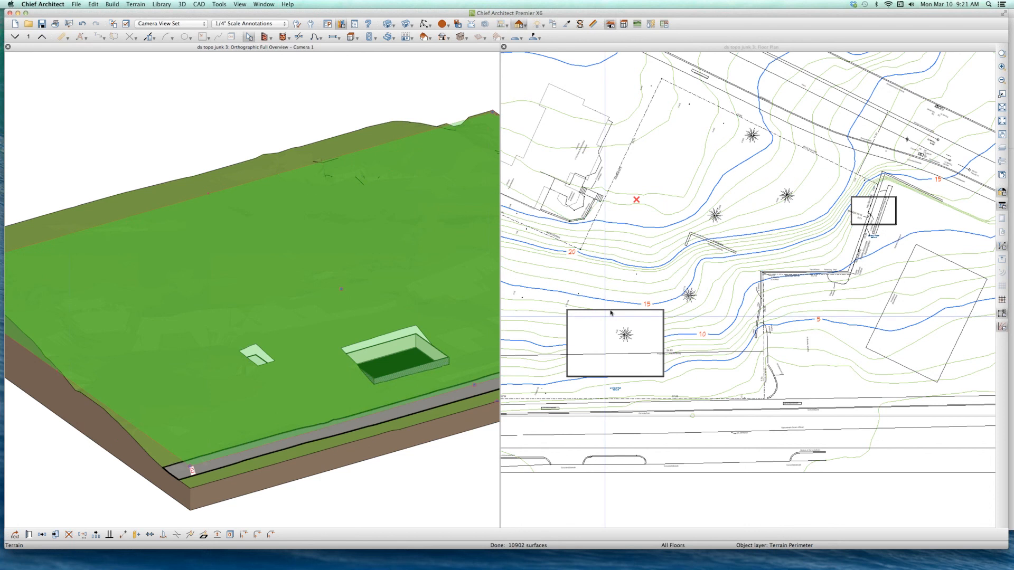
{"action": "scroll", "coordinate": [640, 312], "scroll_direction": "up", "scroll_amount": 3}
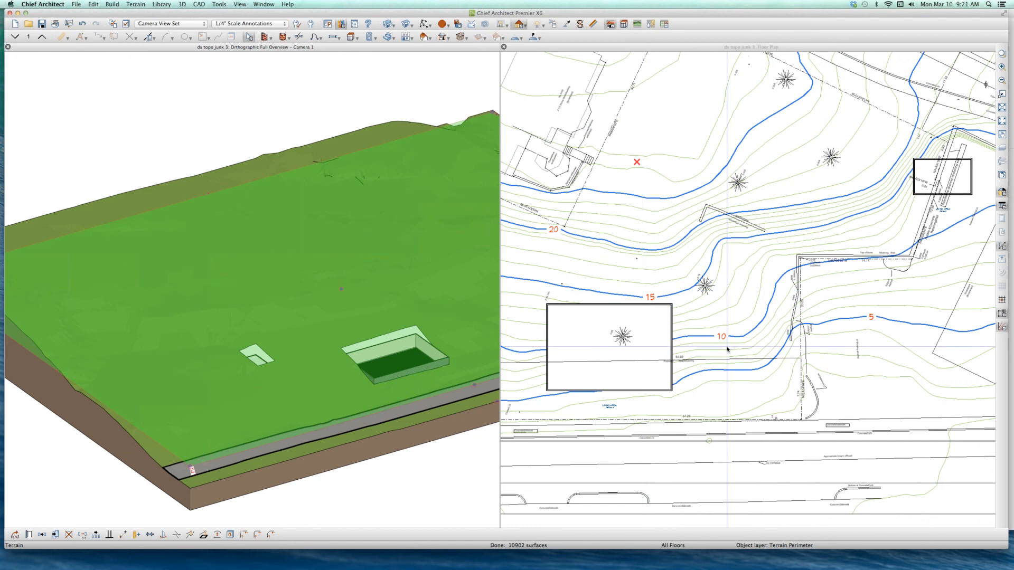
{"action": "scroll", "coordinate": [685, 325], "scroll_direction": "down", "scroll_amount": 5}
{"action": "scroll", "coordinate": [685, 326], "scroll_direction": "up", "scroll_amount": 1}
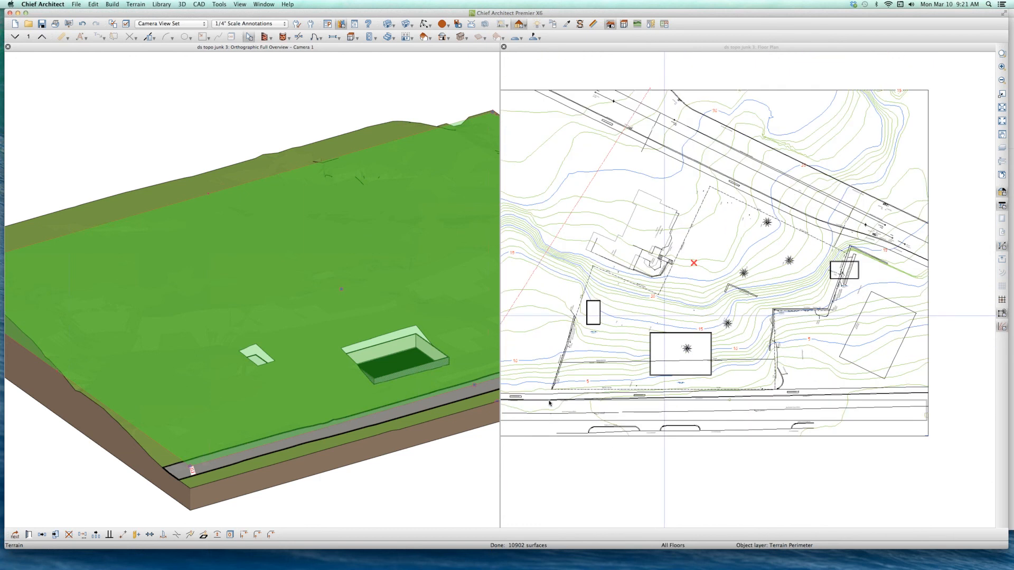
Step: Set the terrain's contour offset to 20' and check the contour lines in the floor plan
{"action": "double_click", "coordinate": [339, 369]}
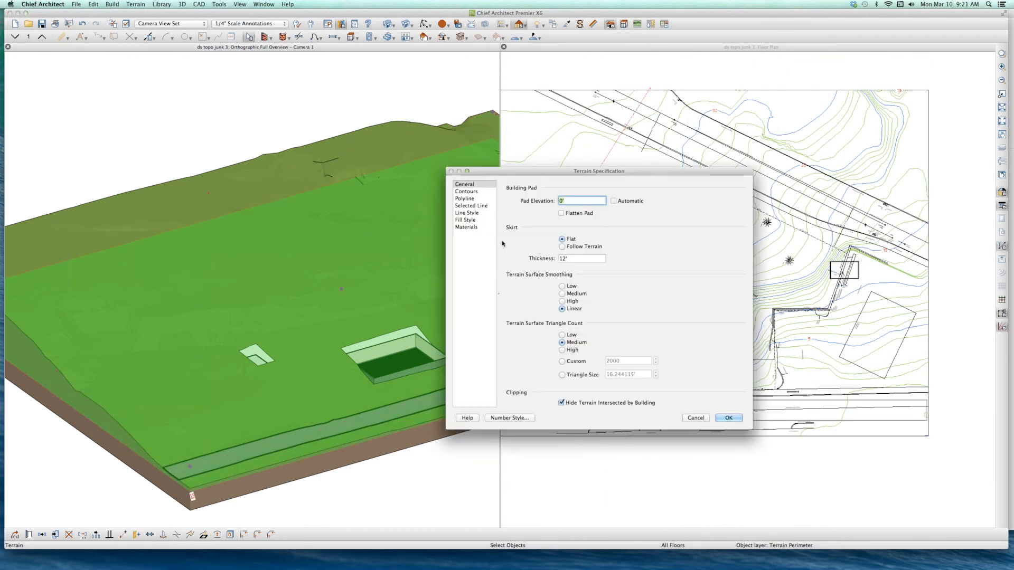
{"action": "left_click", "coordinate": [468, 192]}
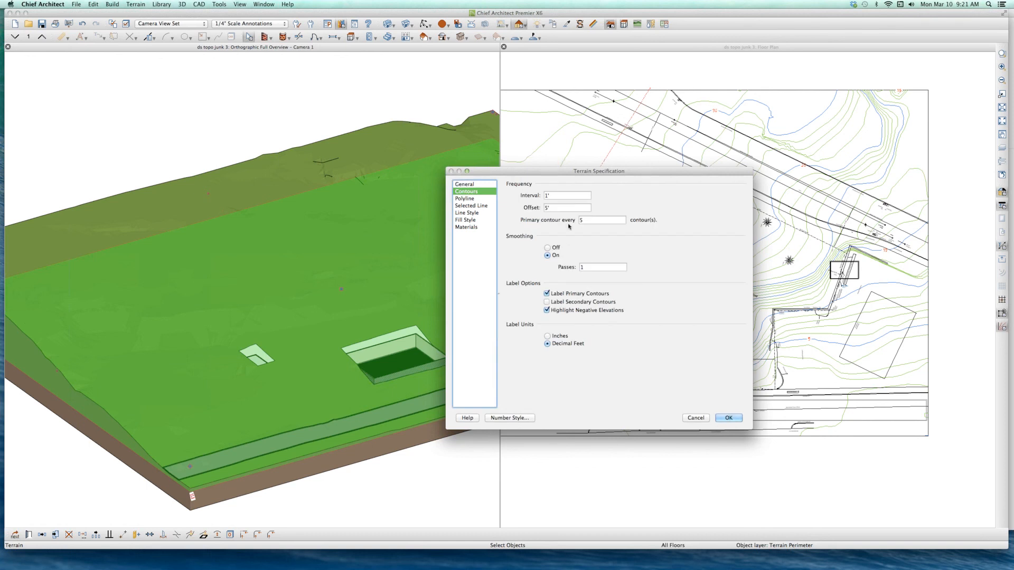
{"action": "left_click_drag", "start_coordinate": [564, 207], "coordinate": [463, 203]}
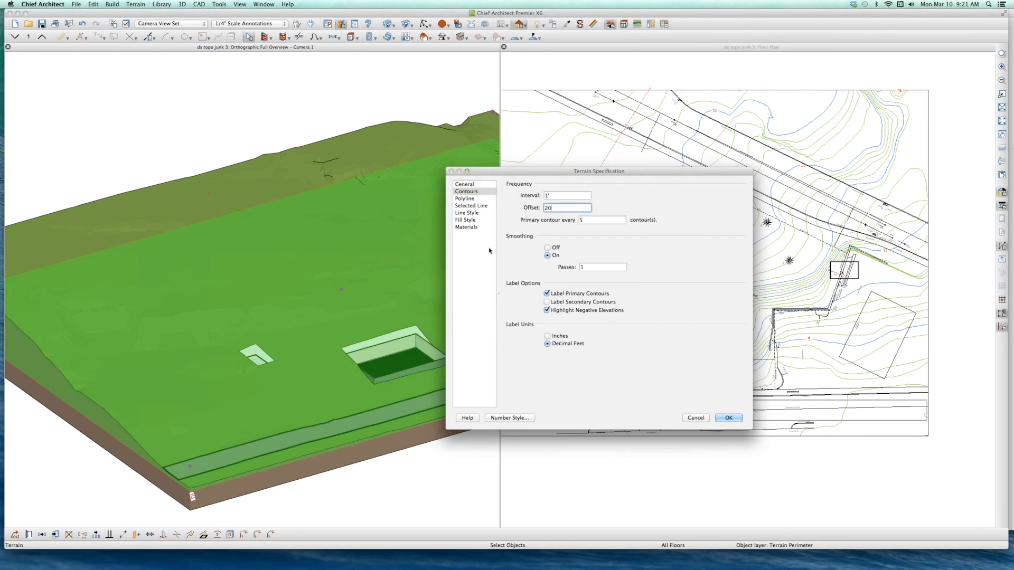
{"action": "key", "text": "Return"}
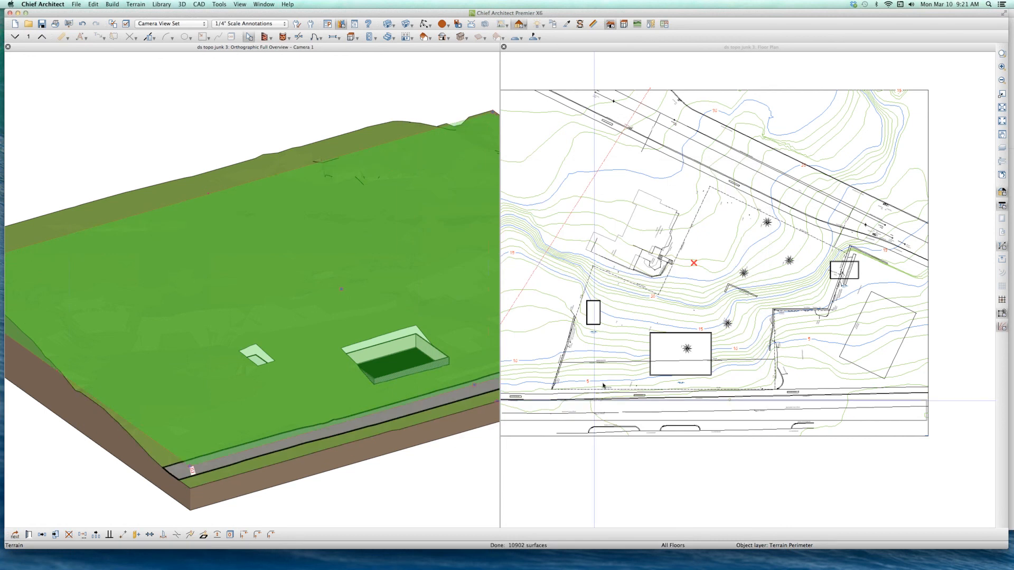
{"action": "scroll", "coordinate": [613, 376], "scroll_direction": "up", "scroll_amount": 2}
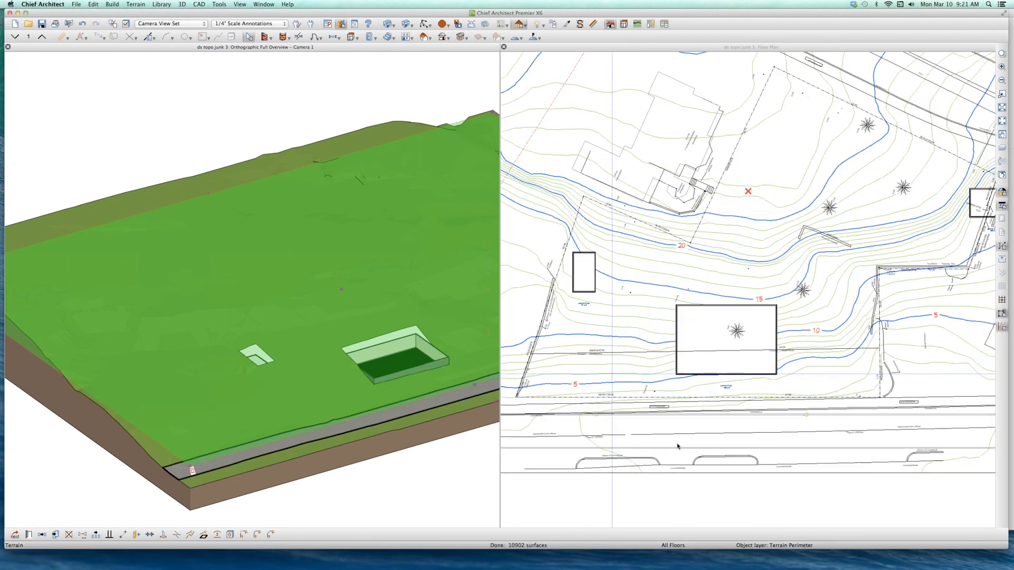
{"action": "scroll", "coordinate": [609, 378], "scroll_direction": "down", "scroll_amount": 2}
{"action": "scroll", "coordinate": [737, 441], "scroll_direction": "up", "scroll_amount": 1}
Step: Review the contour offset in the Terrain Specification and accept the dialog
{"action": "double_click", "coordinate": [736, 440]}
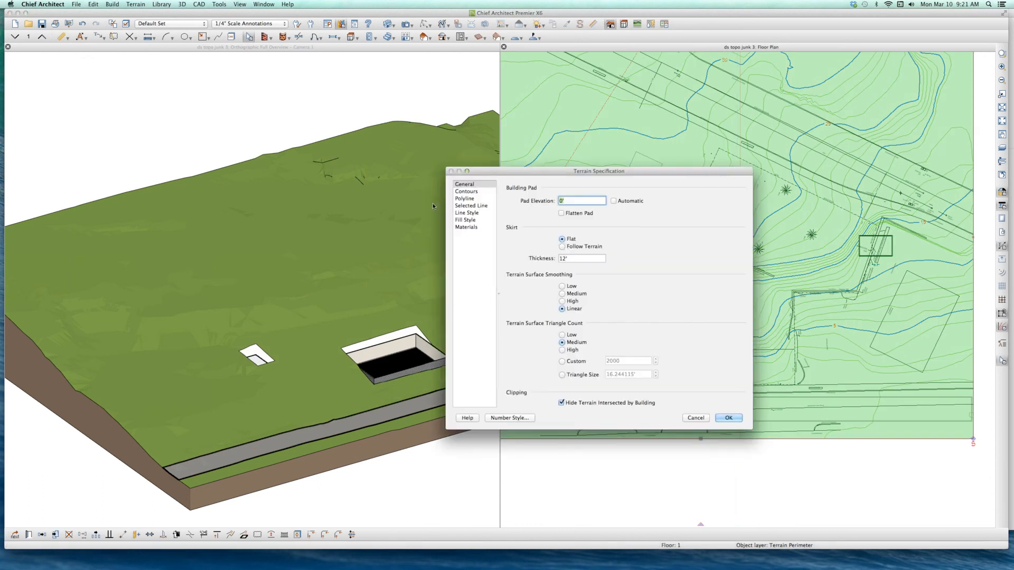
{"action": "left_click", "coordinate": [475, 191]}
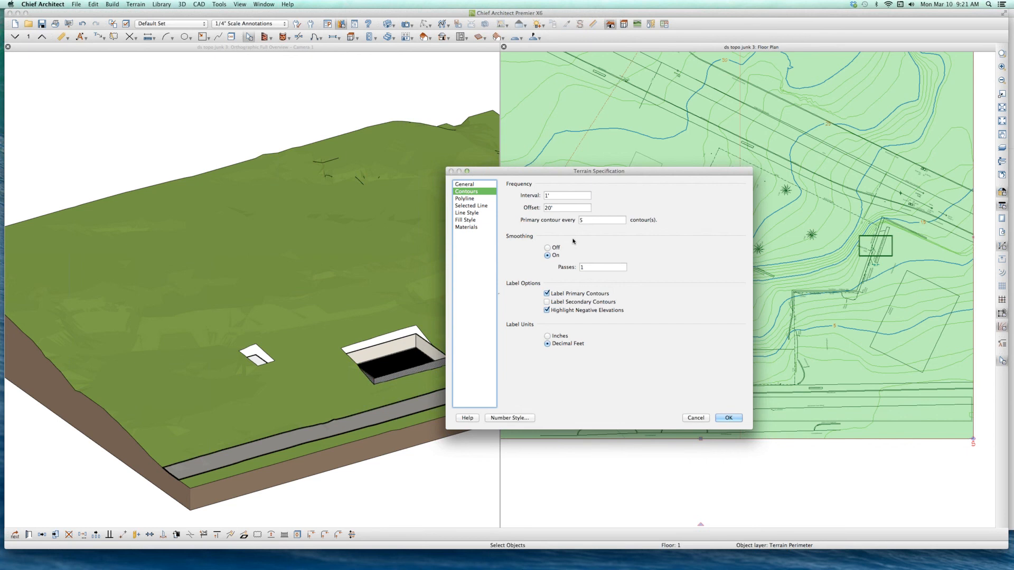
{"action": "double_click", "coordinate": [561, 206]}
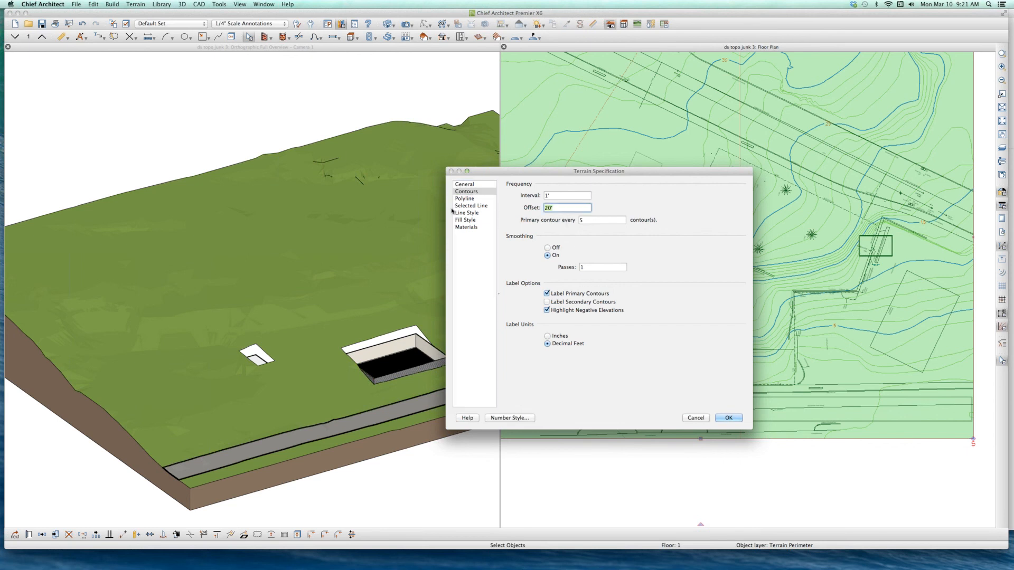
{"action": "key", "text": "Return"}
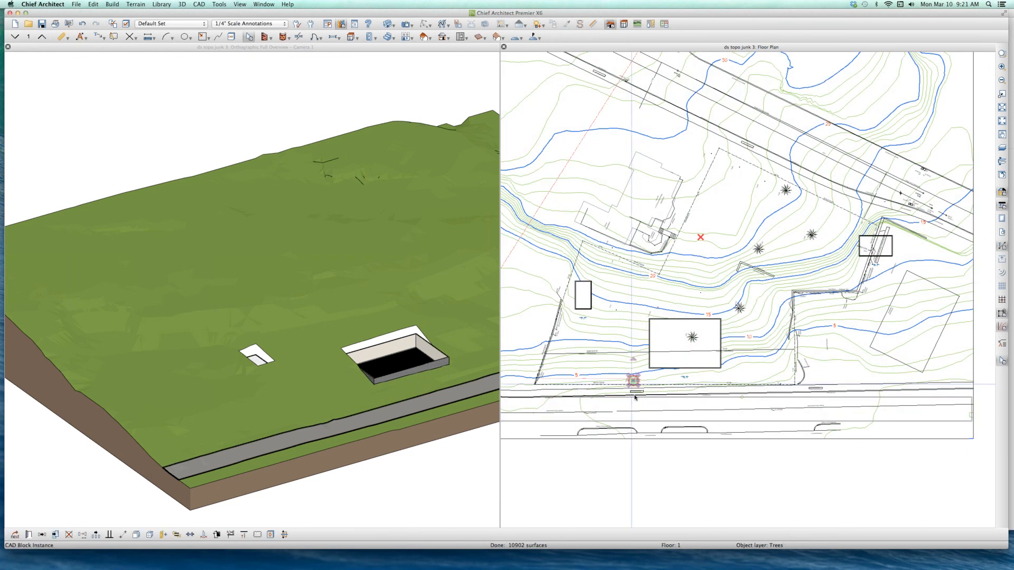
Step: Examine the contours across the whole site in the floor plan, briefly selecting the terrain perimeter and deselecting it
{"action": "scroll", "coordinate": [631, 386], "scroll_direction": "down", "scroll_amount": 3}
{"action": "scroll", "coordinate": [684, 433], "scroll_direction": "up", "scroll_amount": 4}
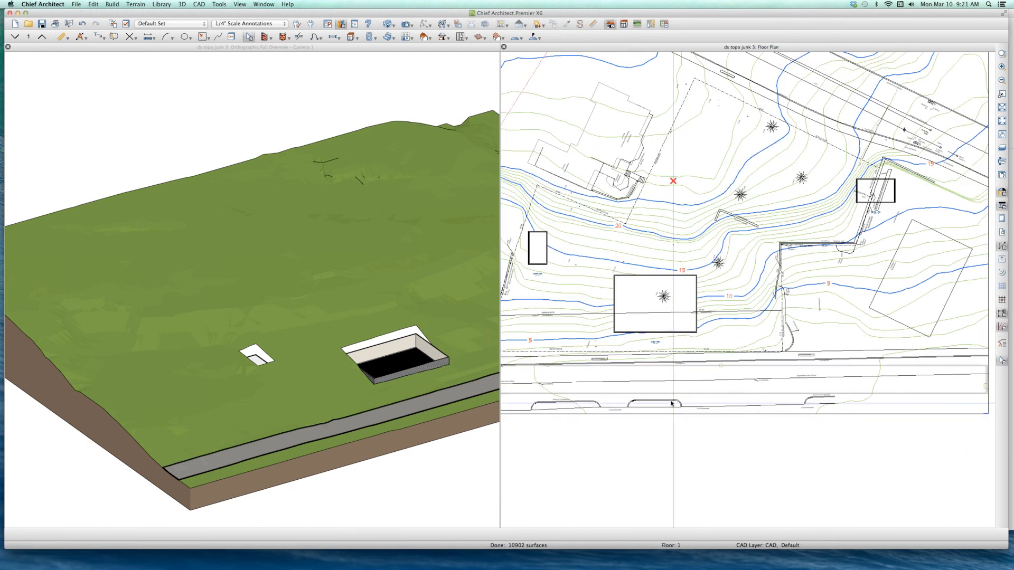
{"action": "left_click", "coordinate": [709, 274]}
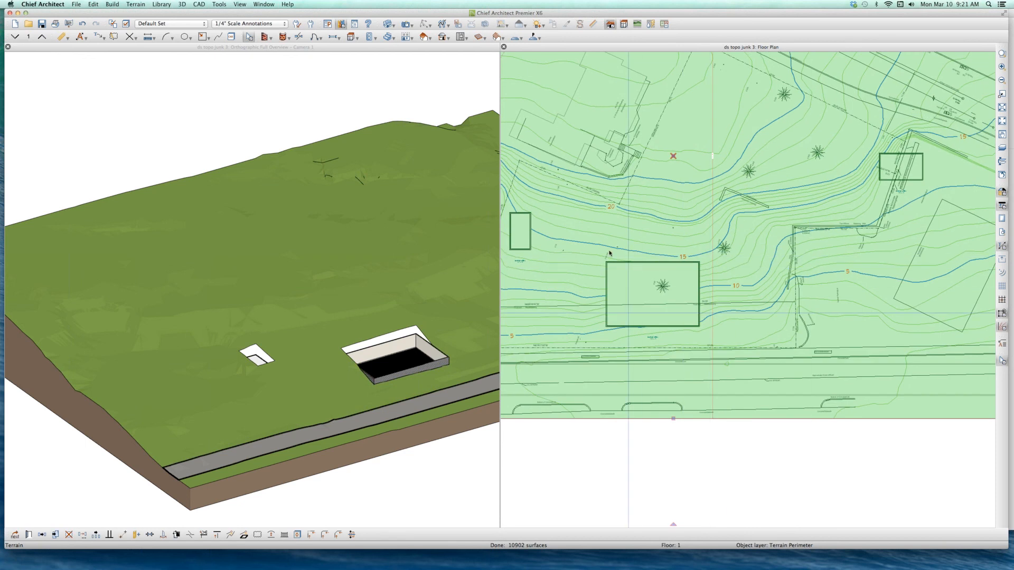
{"action": "scroll", "coordinate": [618, 304], "scroll_direction": "down", "scroll_amount": 1}
{"action": "scroll", "coordinate": [616, 301], "scroll_direction": "down", "scroll_amount": 3}
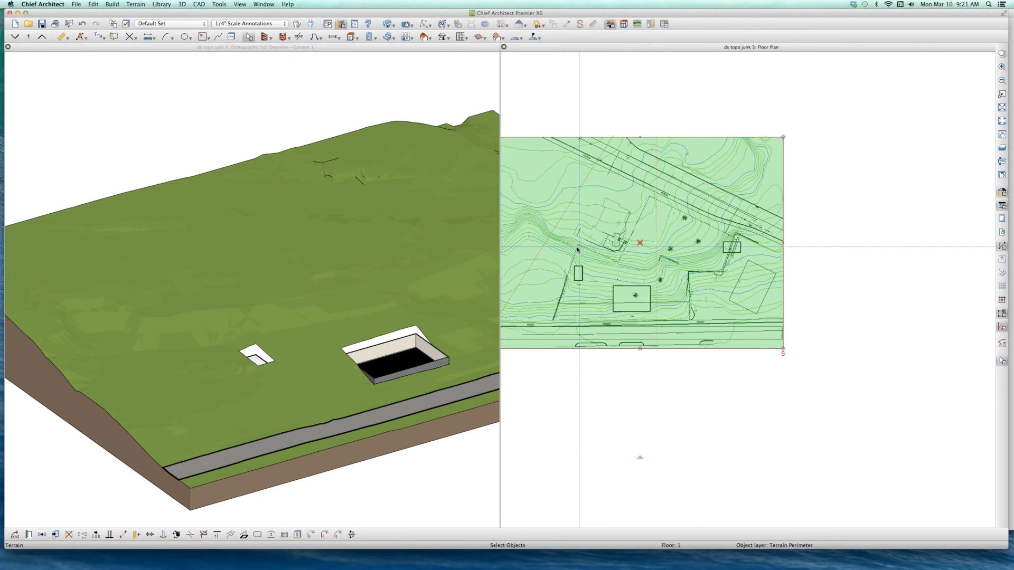
{"action": "key", "text": "Escape"}
{"action": "scroll", "coordinate": [602, 284], "scroll_direction": "up", "scroll_amount": 1}
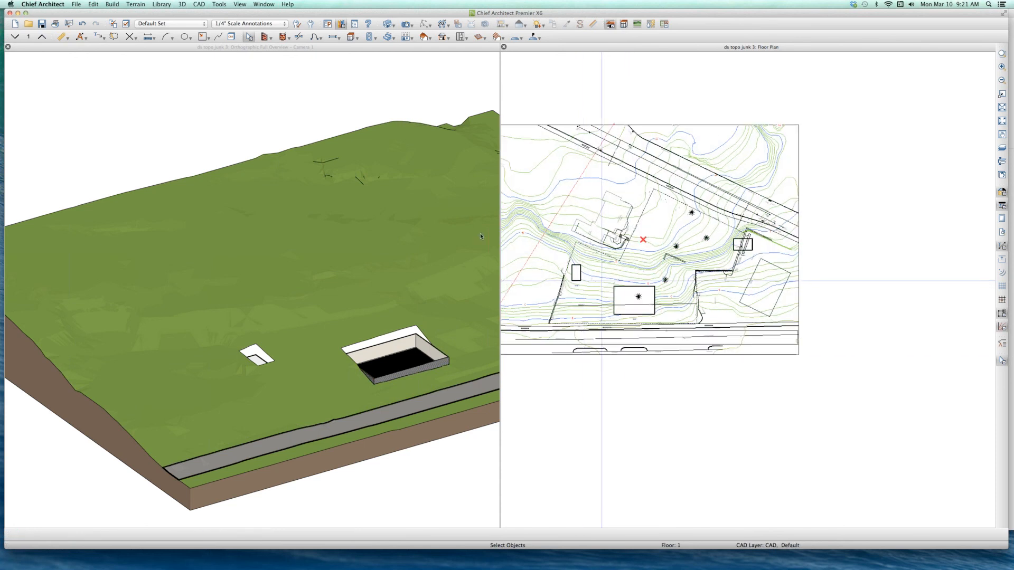